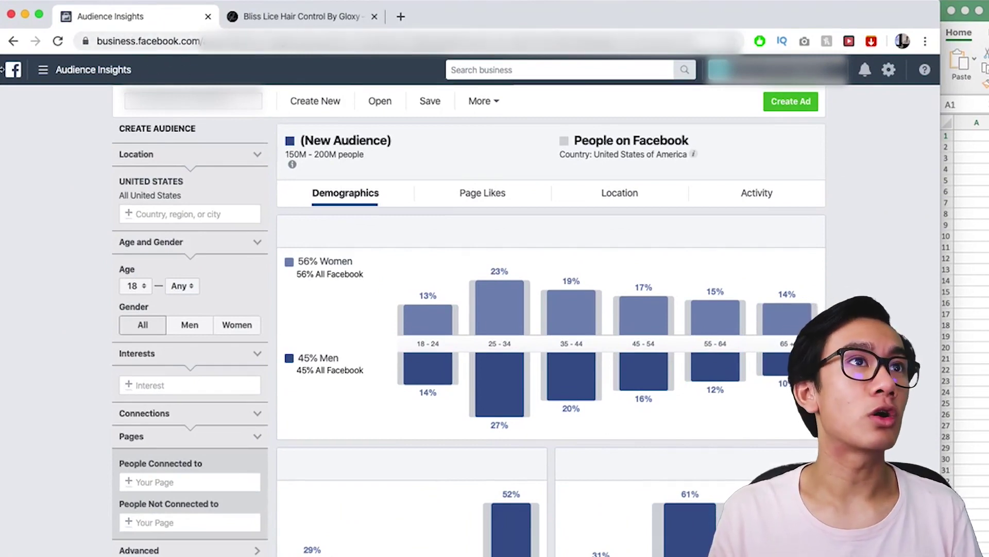
Scroll through the Gloxy Bliss Lice Hair Control product page, priced $19.99 down from $39.99
left_click(42, 70)
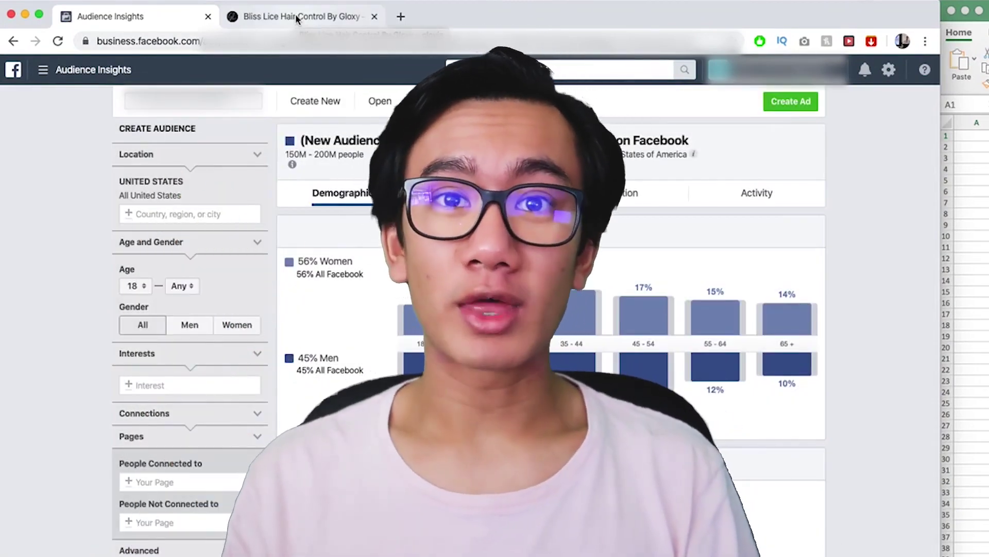
left_click(297, 25)
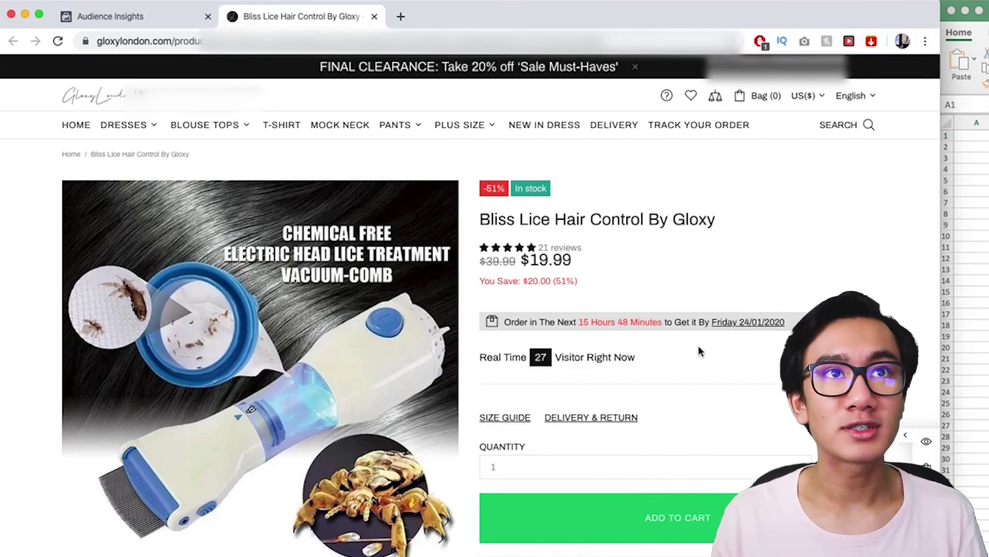
scroll(276, 413, "down", 5)
scroll(276, 413, "up", 4)
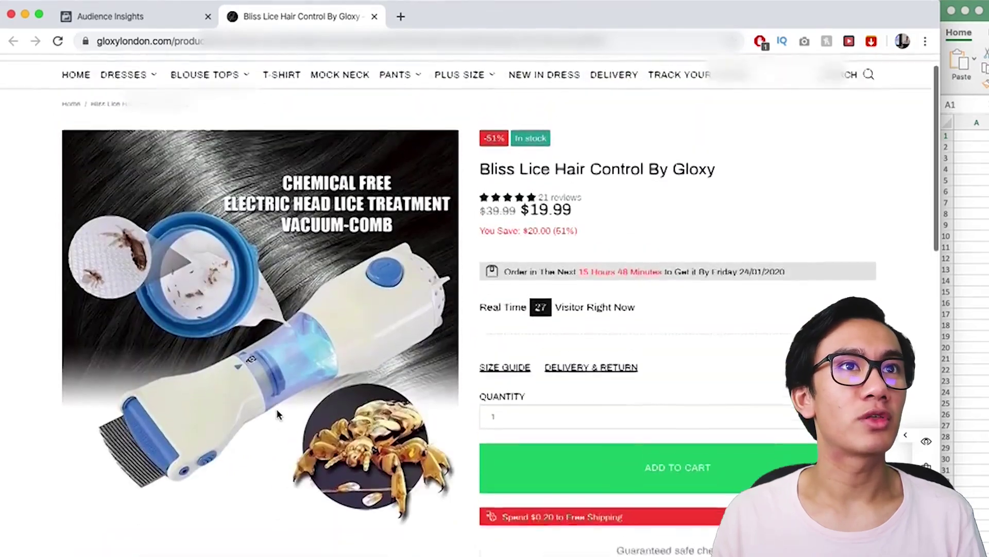
scroll(277, 413, "down", 9)
scroll(277, 413, "down", 15)
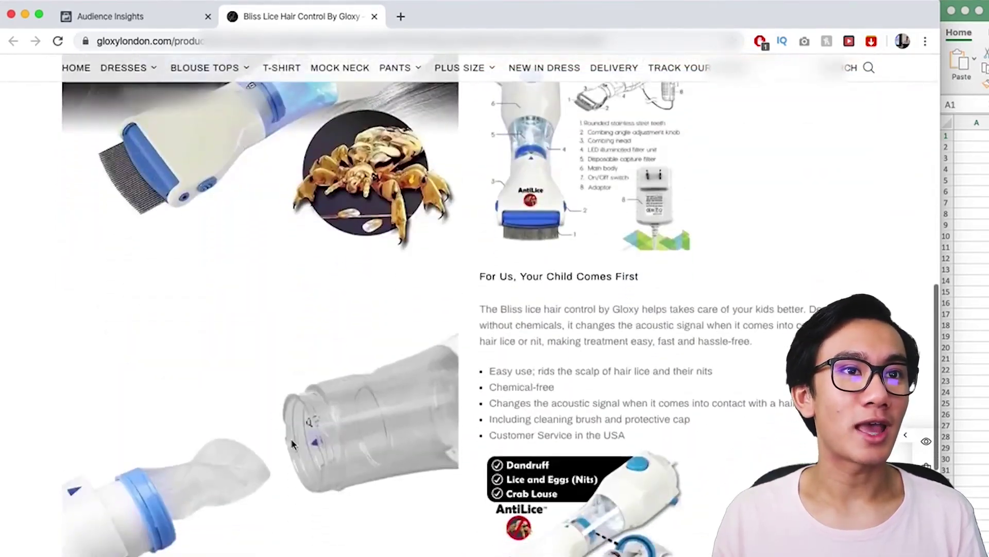
scroll(411, 497, "down", 10)
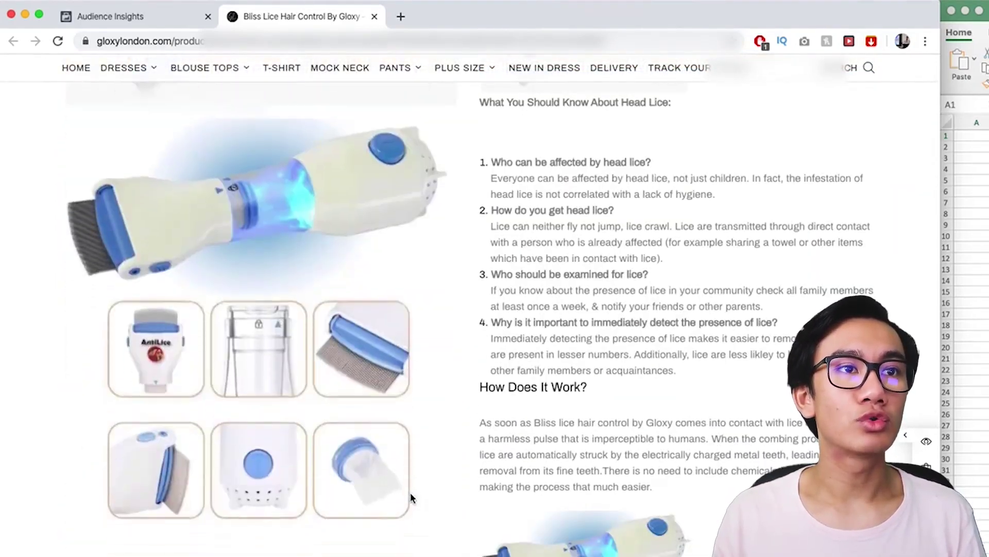
scroll(411, 495, "down", 3)
scroll(410, 493, "up", 20)
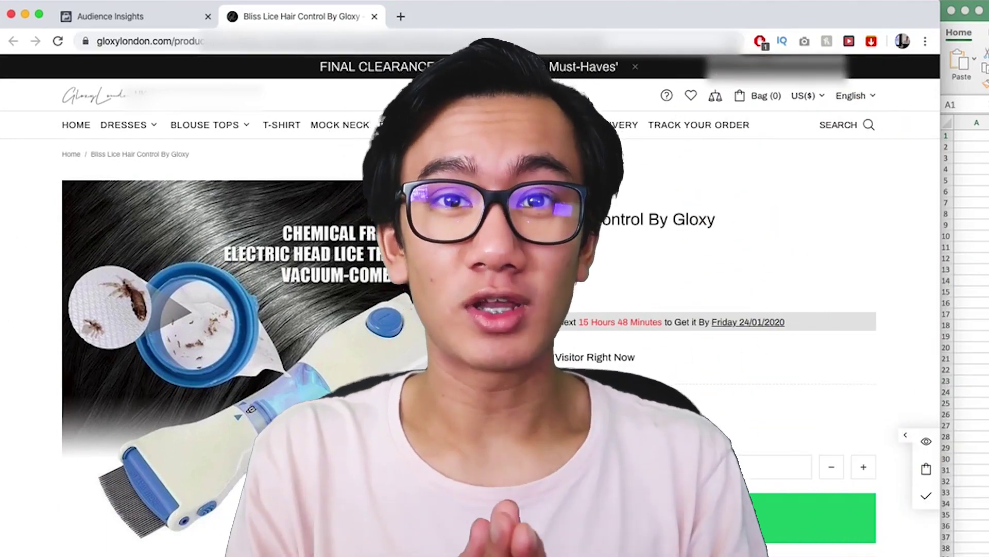
Add Canada, United Kingdom, Australia and New Zealand alongside the United States as audience locations
left_click(142, 20)
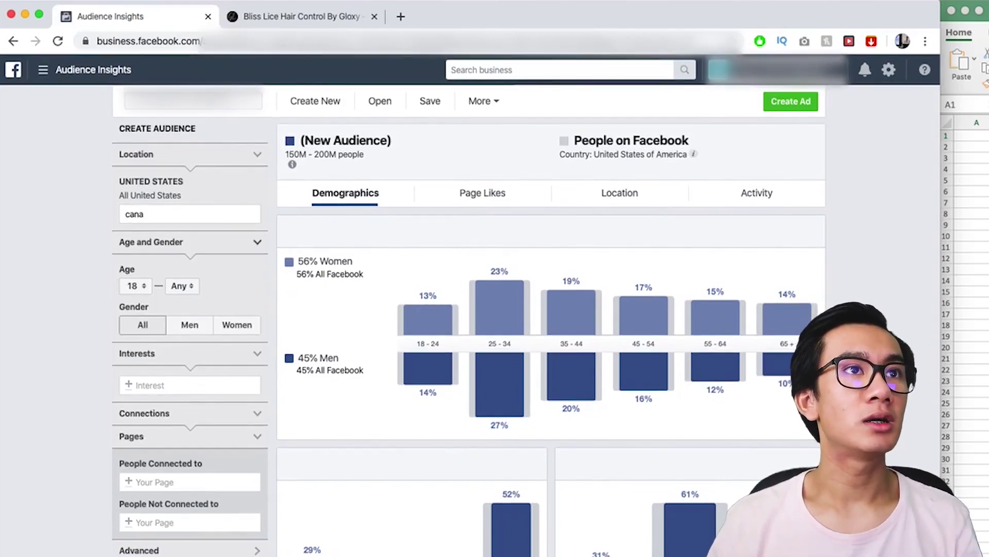
type("da")
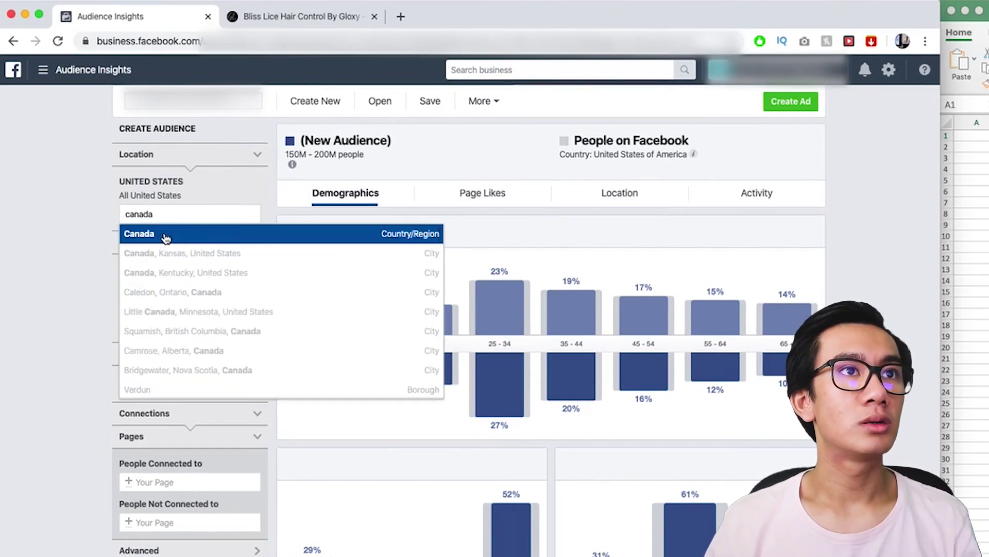
left_click(165, 235)
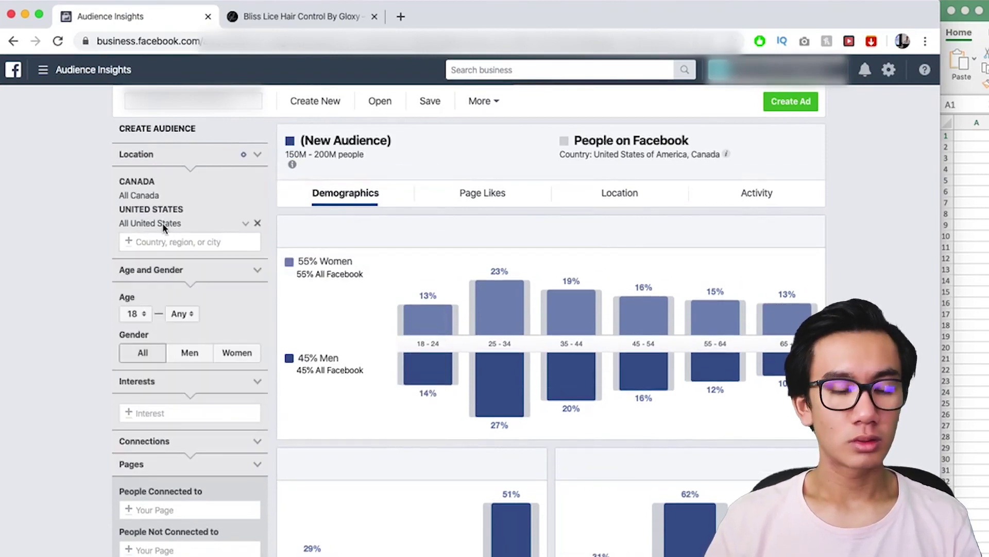
type("unit")
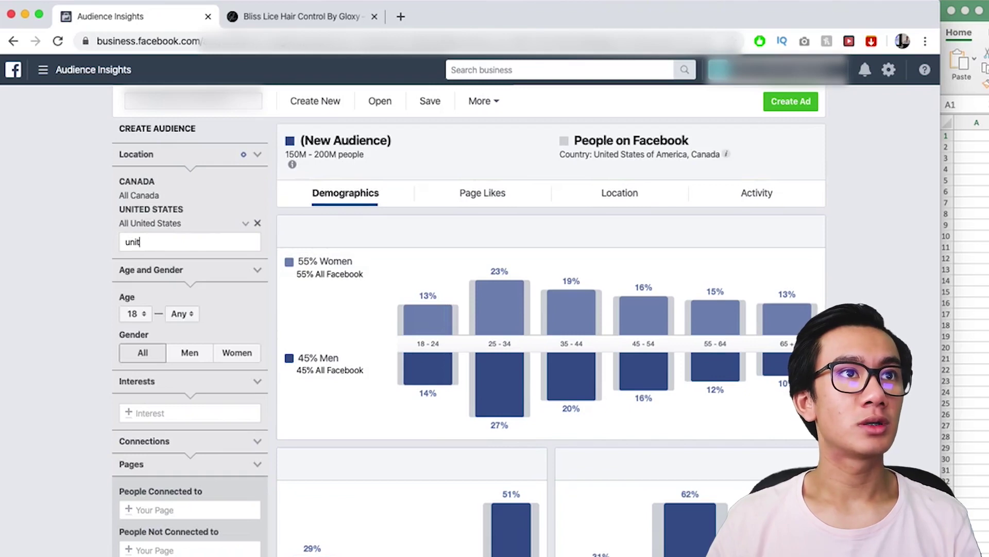
type("e")
key("Return")
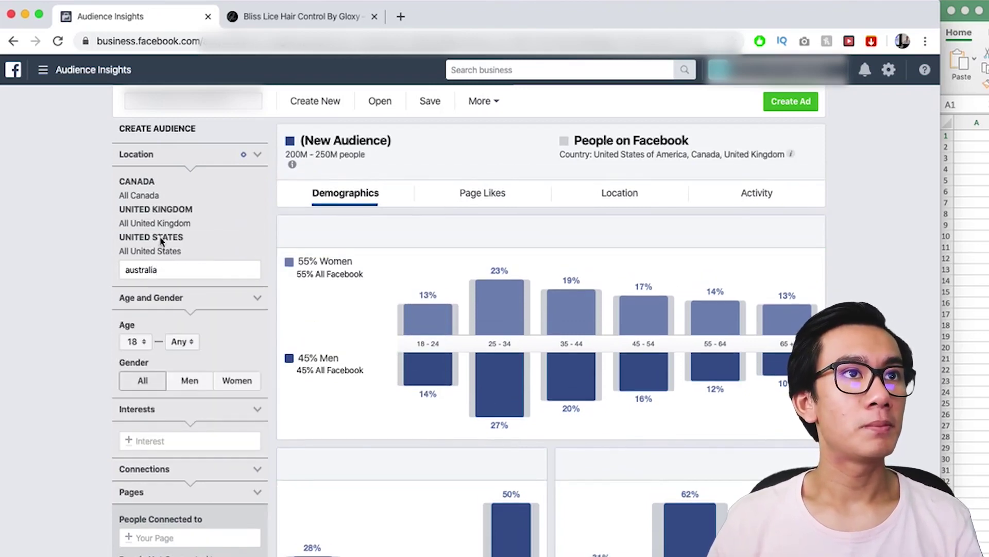
left_click(146, 292)
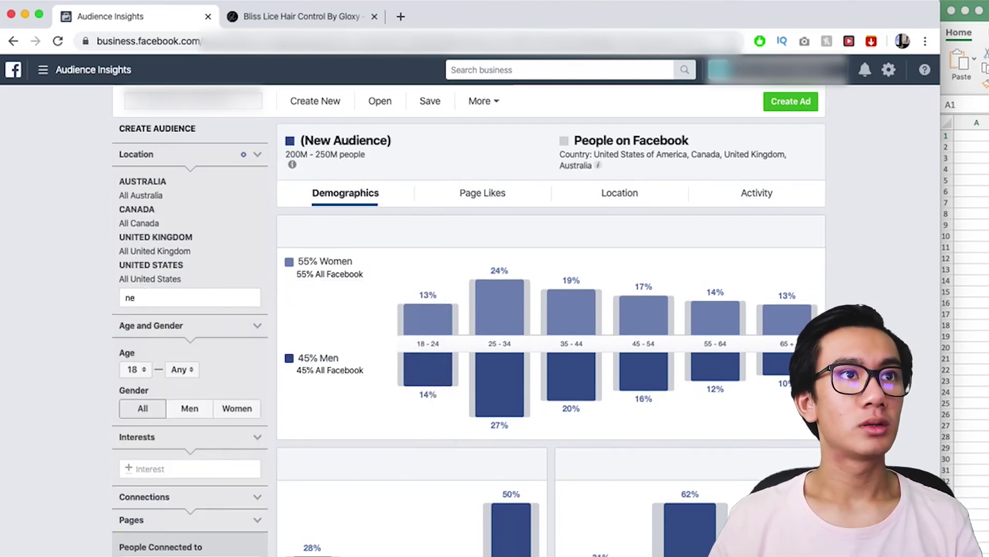
left_click(147, 315)
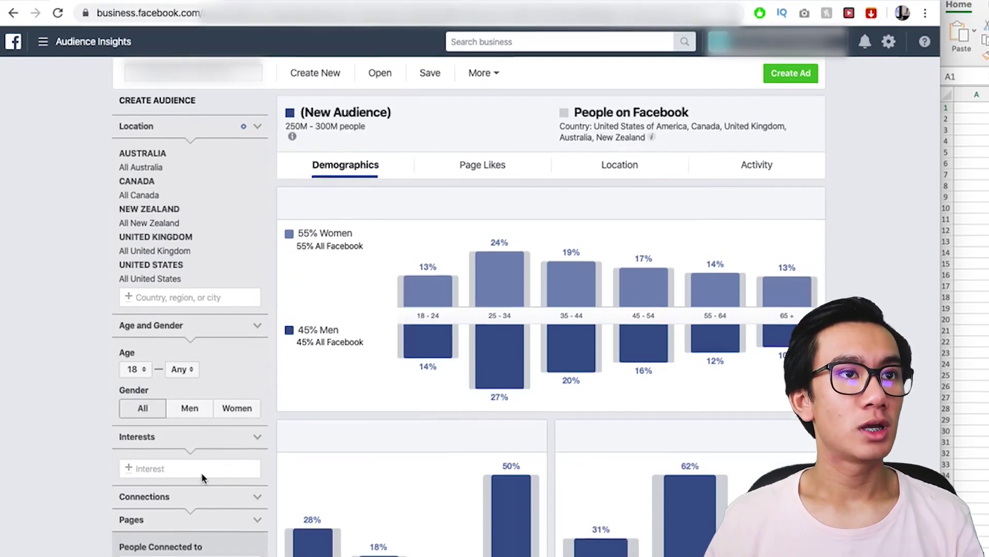
Add Pets as the audience interest
left_click(201, 498)
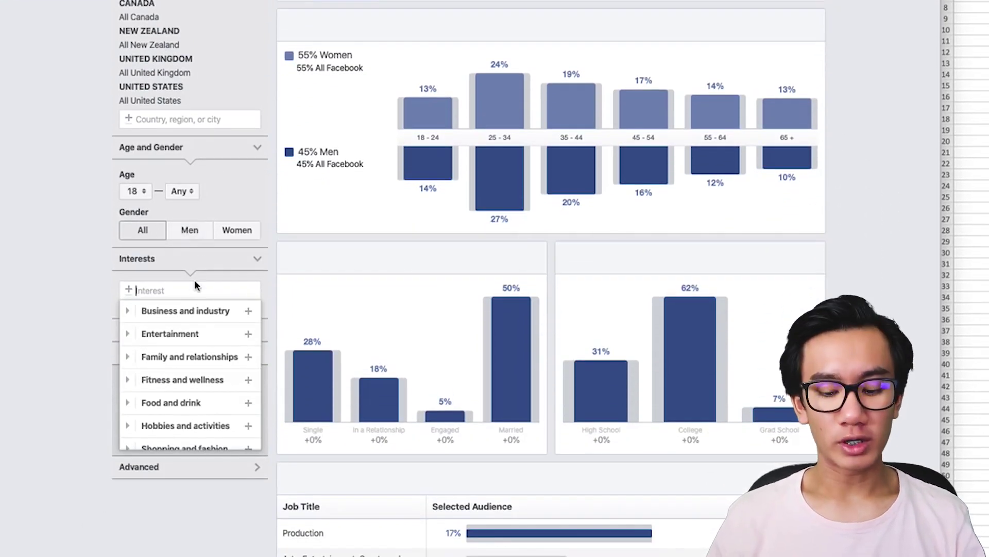
type("pets")
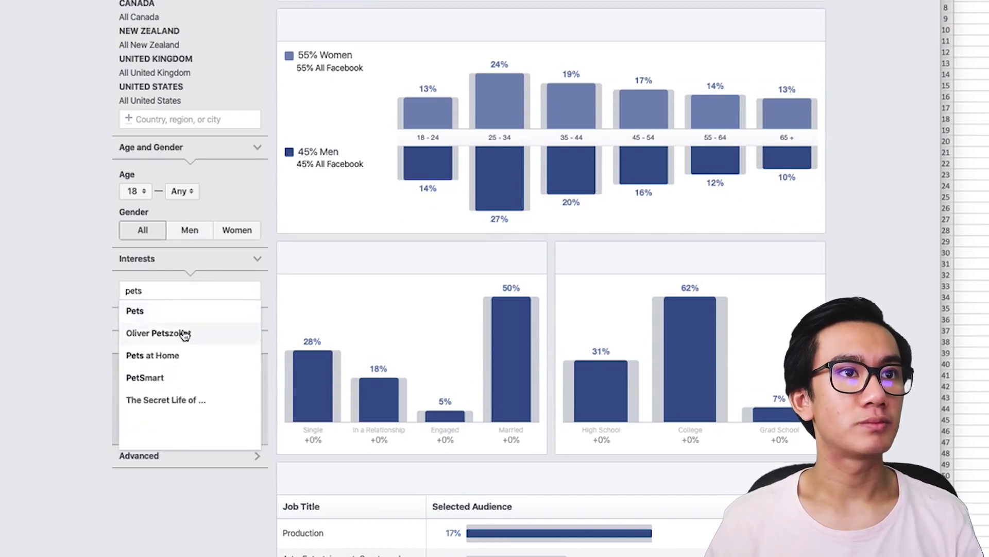
left_click(180, 310)
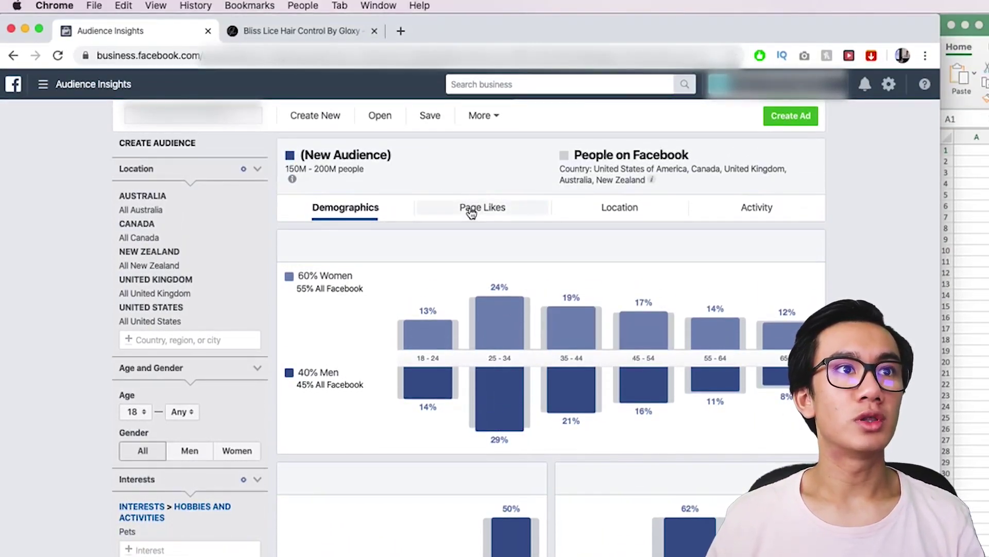
Show the audience's Page Likes and load more rows, through row 41
left_click(470, 208)
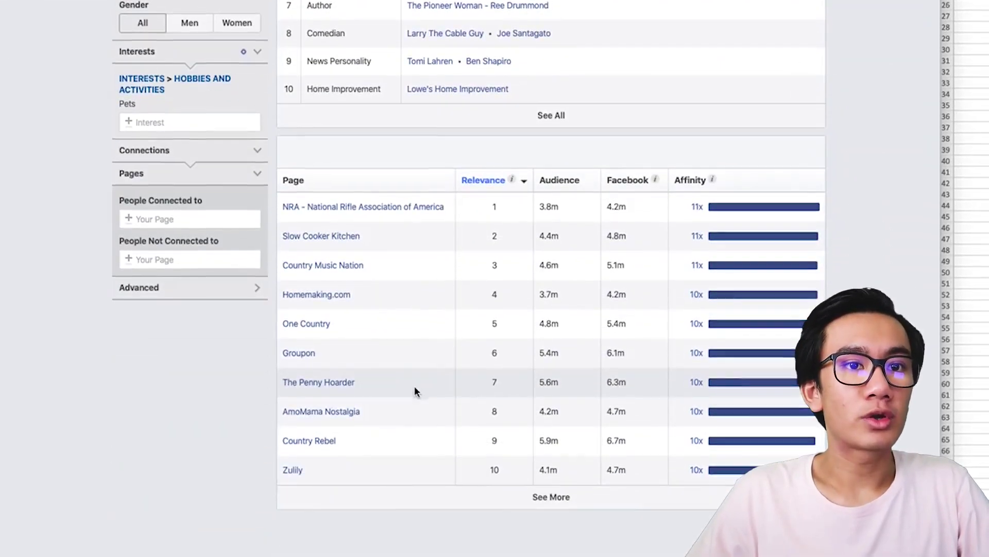
left_click(556, 497)
scroll(564, 361, "down", 5)
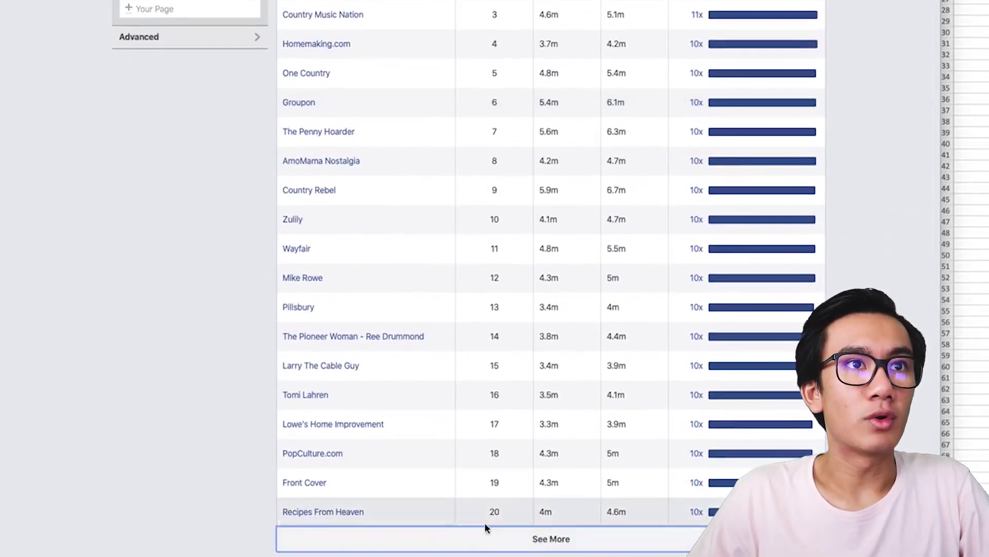
left_click(485, 541)
scroll(495, 364, "down", 6)
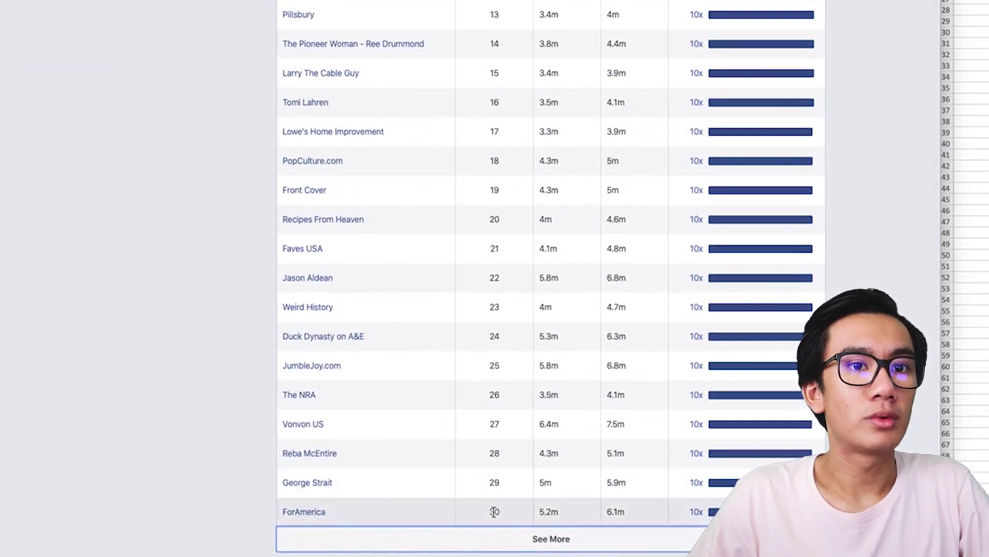
left_click(493, 534)
scroll(502, 477, "down", 5)
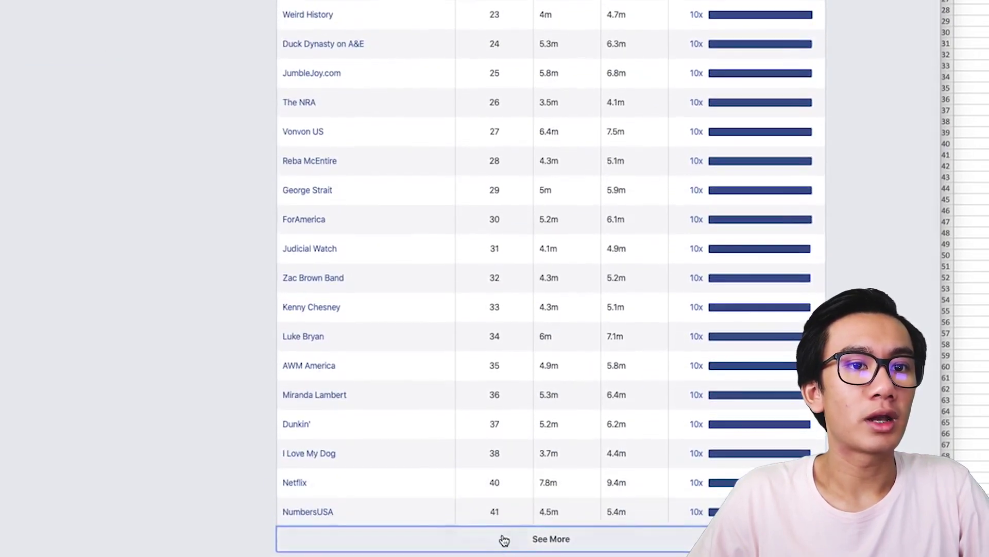
scroll(496, 187, "up", 13)
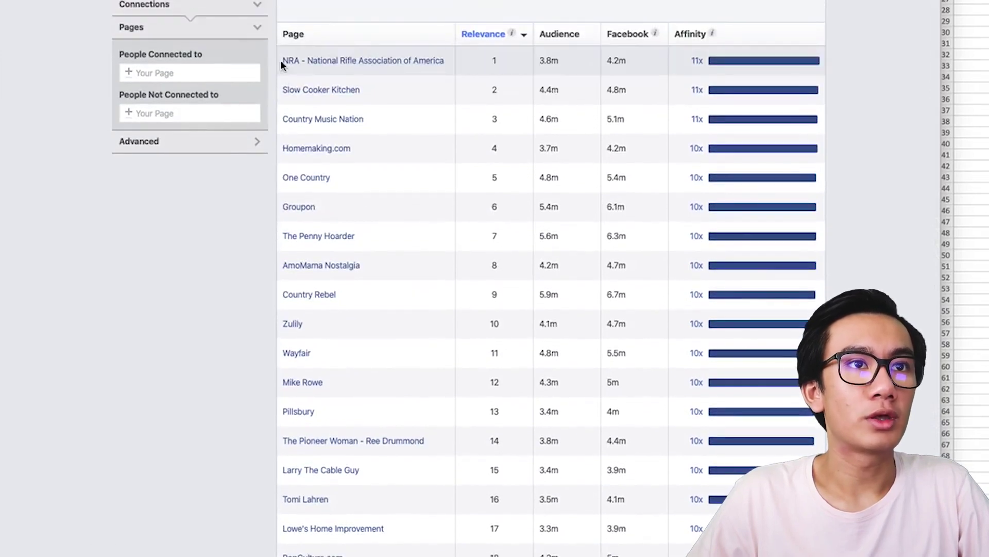
Copy the Pets liked-pages table, NRA to NumbersUSA, into Excel at cell A1
double_click(283, 61)
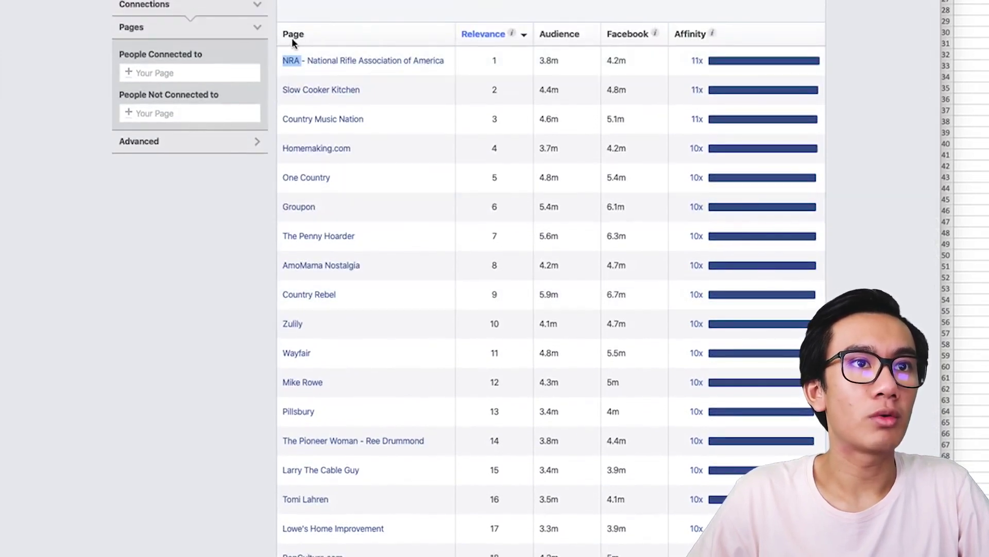
left_click_drag(281, 46, 701, 515)
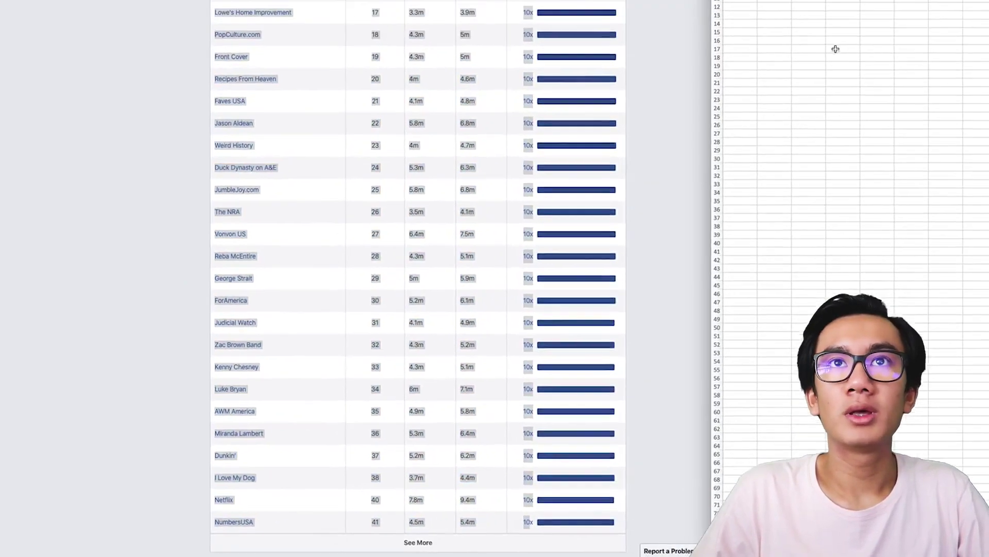
key("super+Tab")
key("super+v")
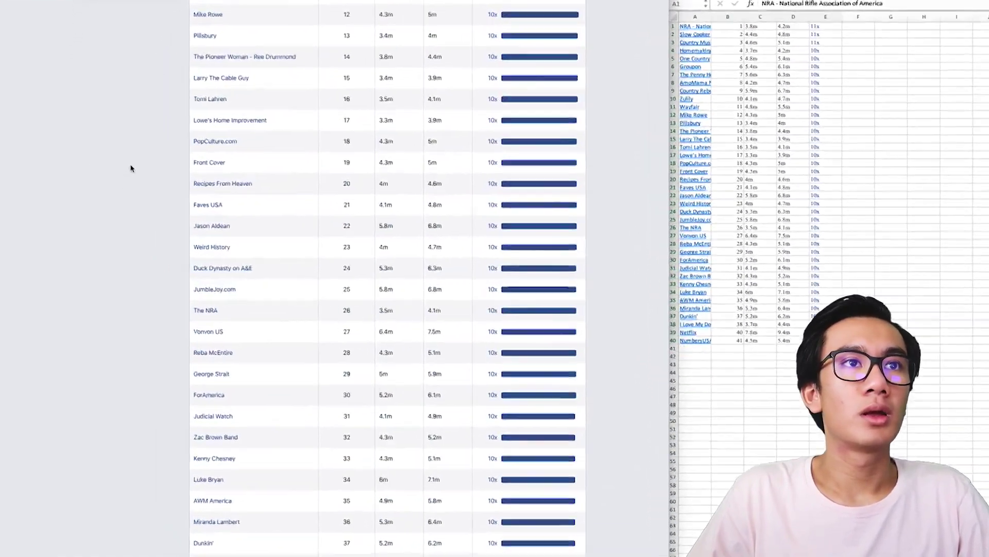
scroll(142, 187, "up", 15)
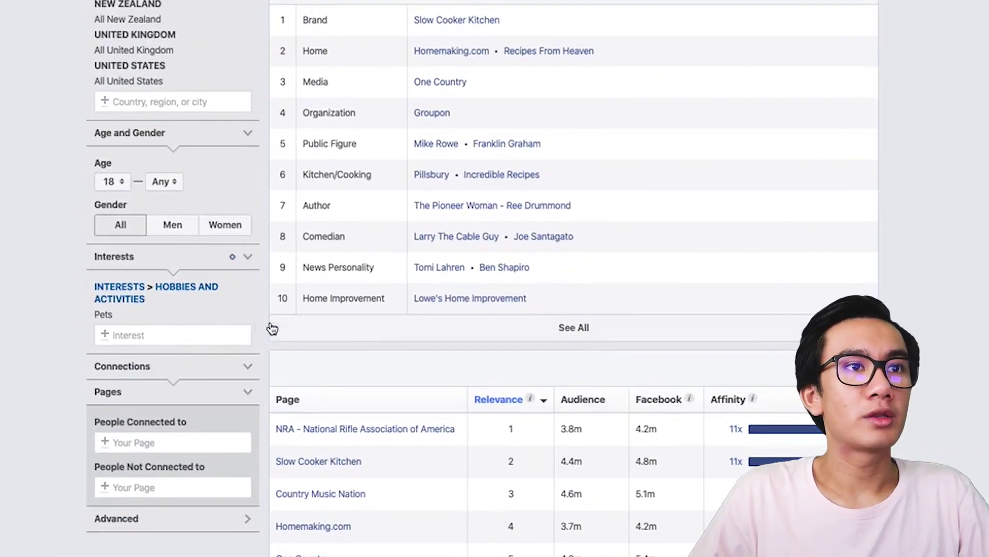
Replace the Pets interest with Hair care
mouse_move(221, 293)
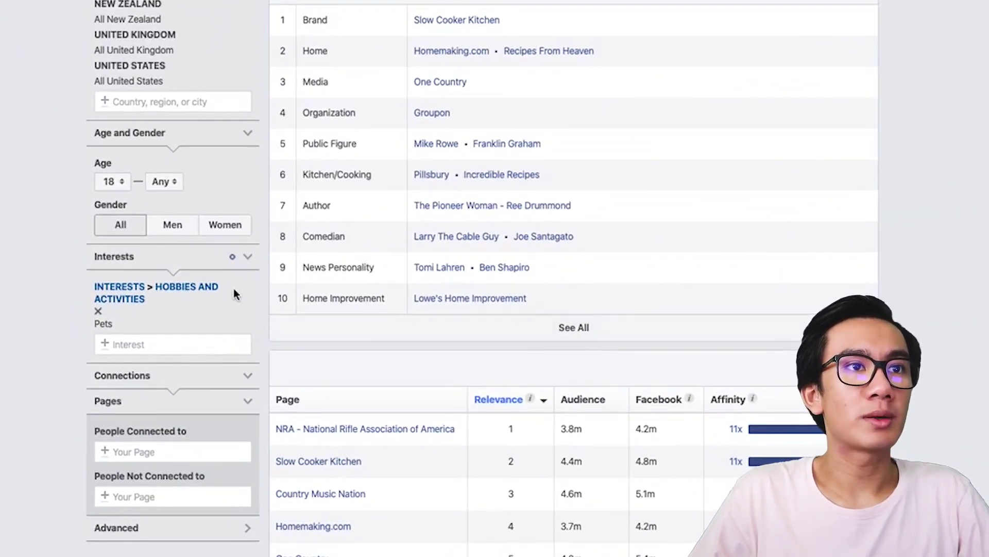
left_click(100, 327)
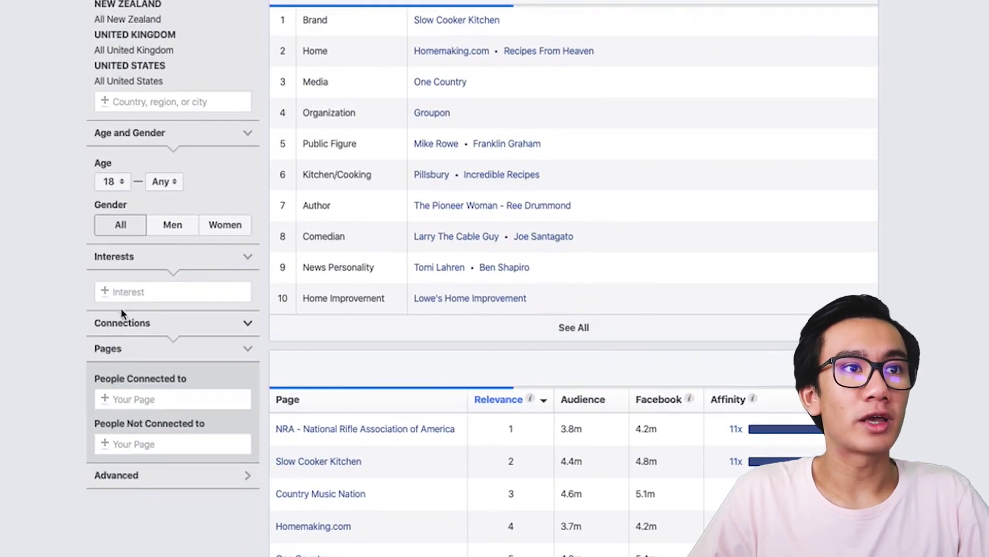
left_click(125, 295)
type("hair")
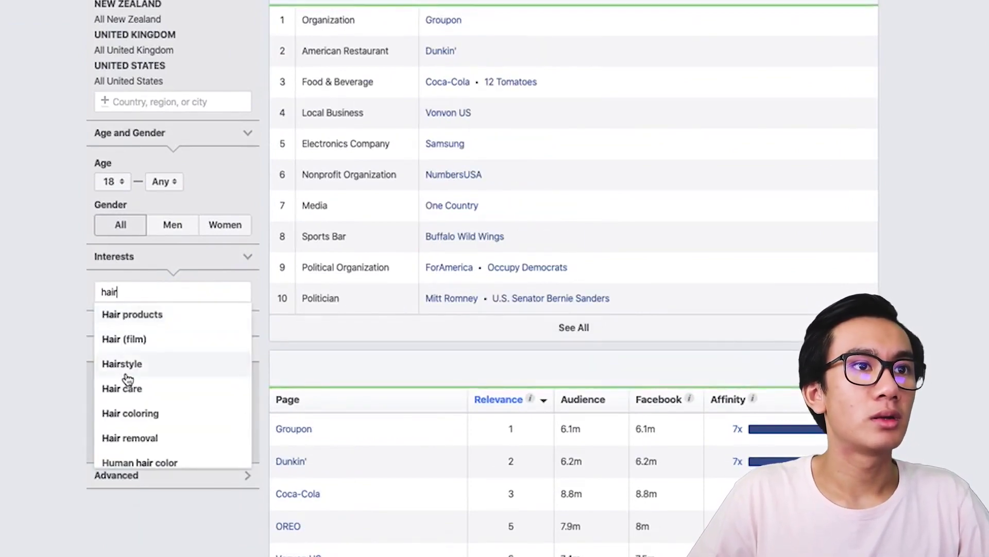
left_click(130, 389)
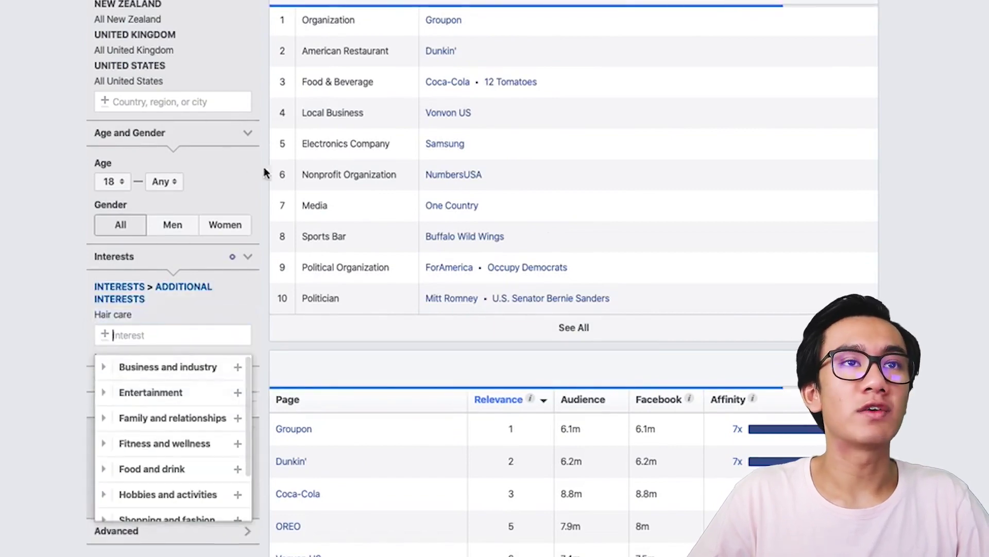
Paste the Hair care audience's top liked pages into Excel below the Pets rows
scroll(267, 342, "down", 2)
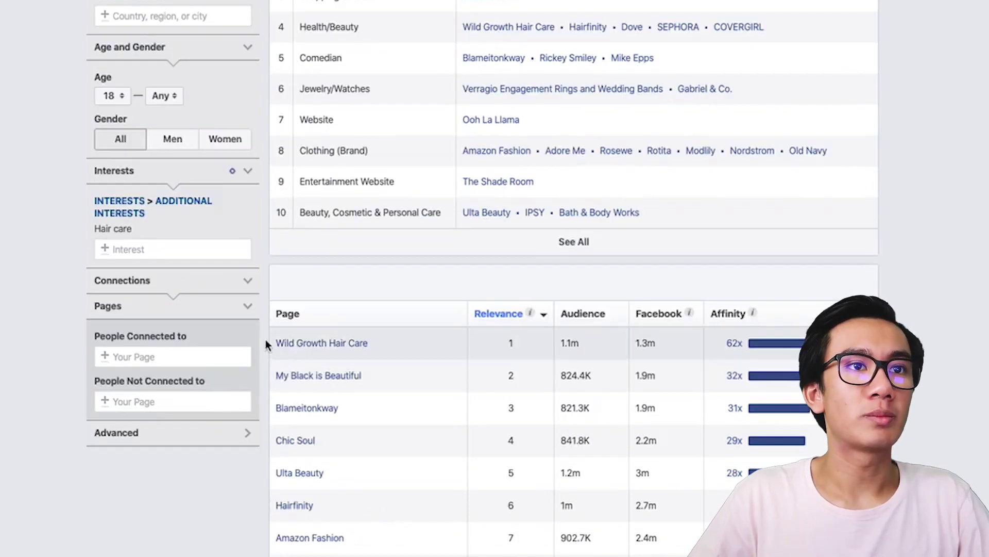
left_click_drag(268, 342, 479, 554)
key("super+v")
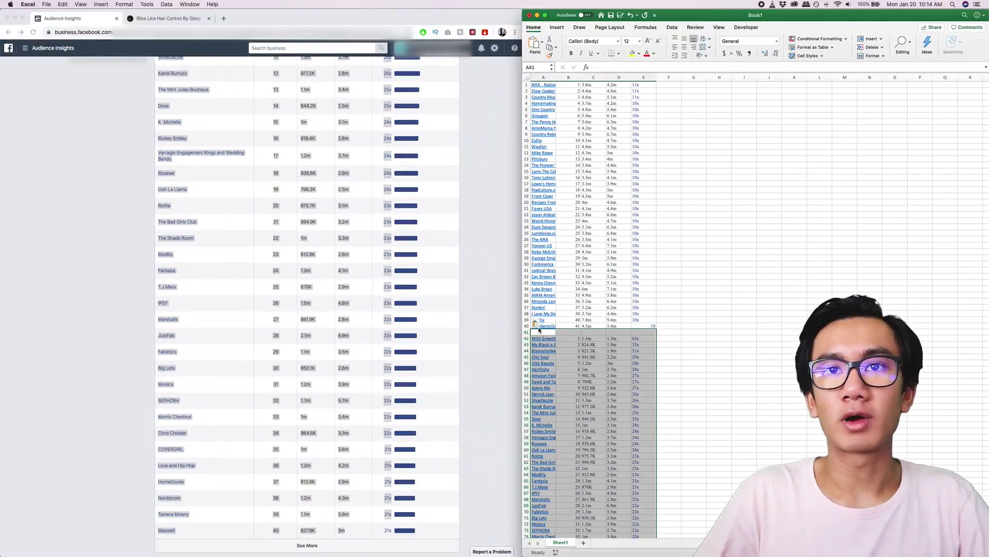
scroll(311, 192, "up", 10)
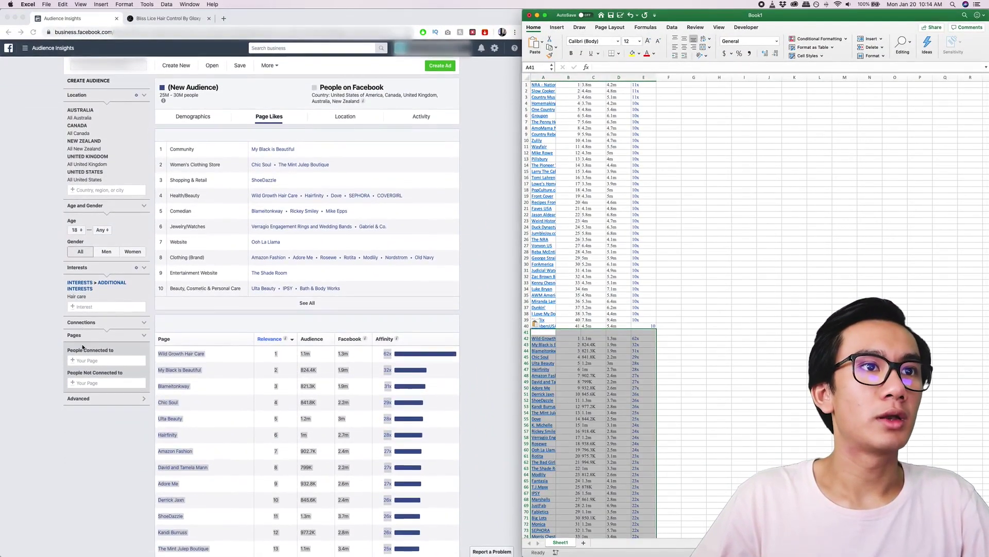
left_click(102, 308)
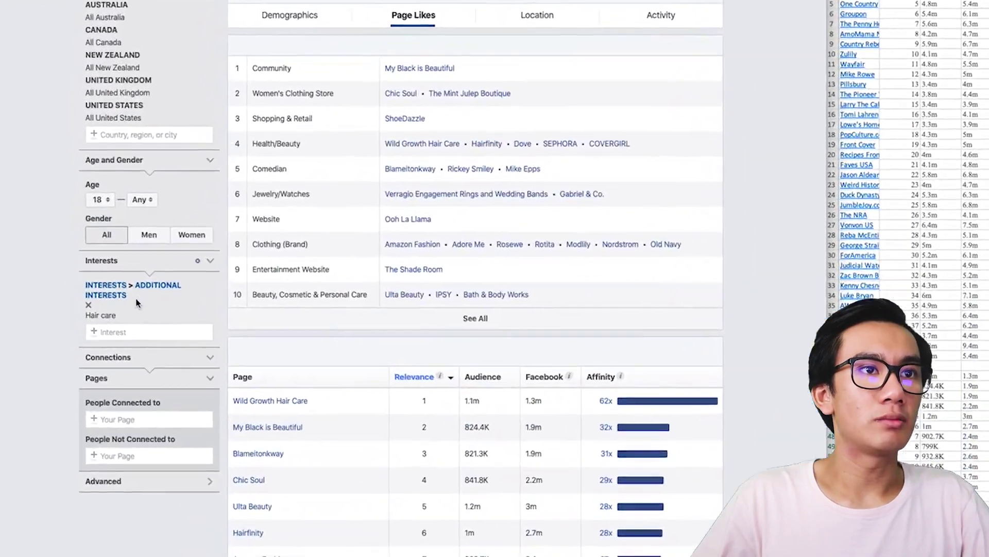
Replace the Hair care interest with Pet Care
left_click(100, 326)
type("knits")
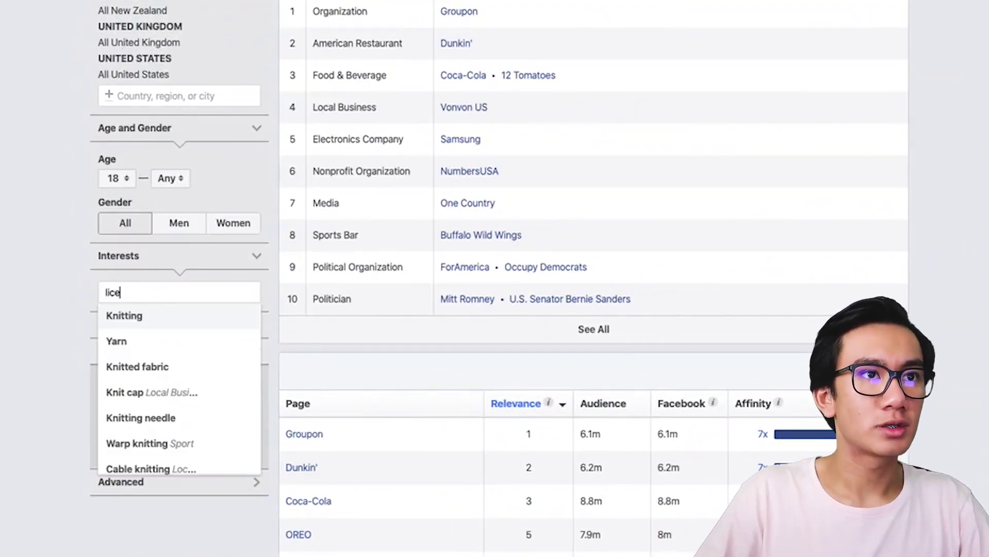
type("lice")
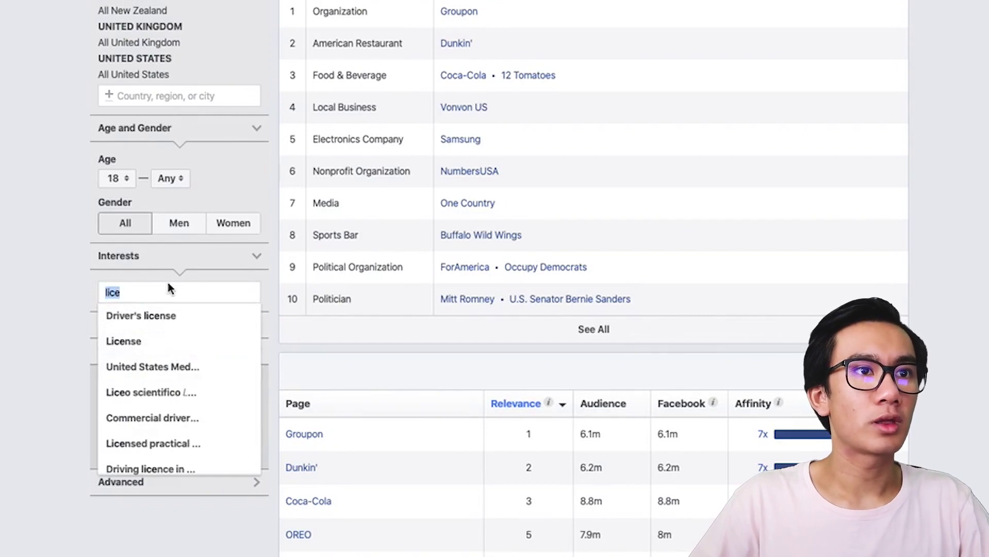
type("n")
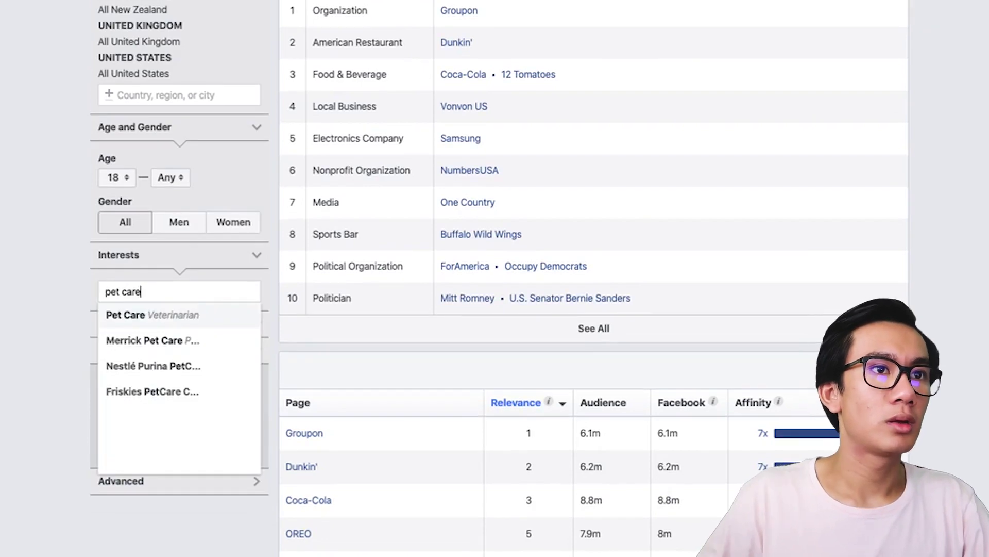
left_click(145, 321)
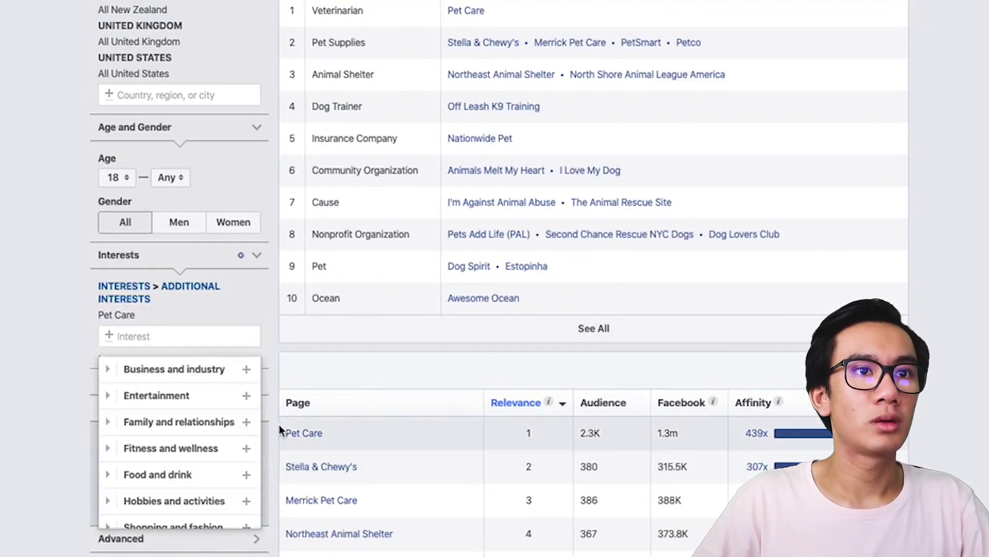
Paste the Pet Care top liked pages into Excel at A82, filling rows 82–121
left_click_drag(283, 431, 443, 552)
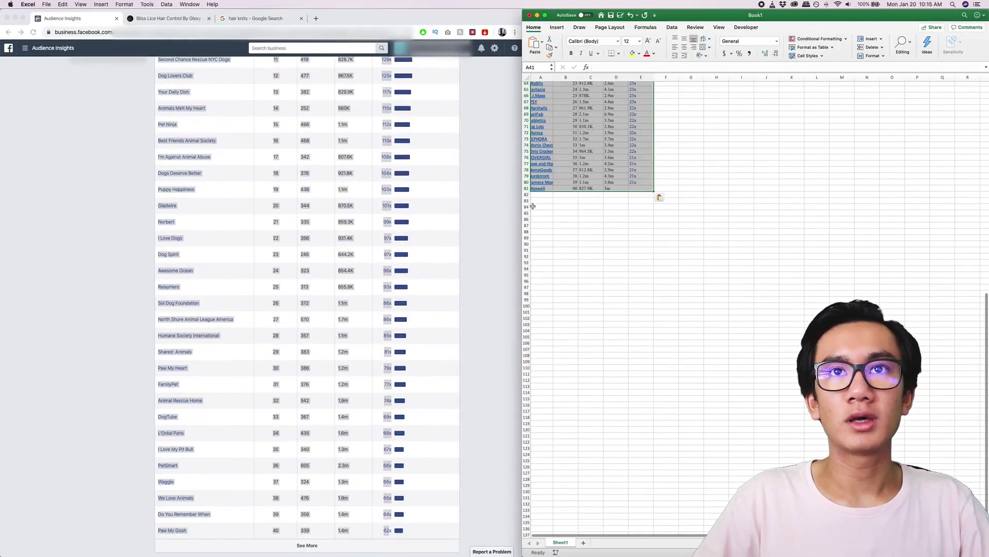
left_click(537, 202)
key("super+v")
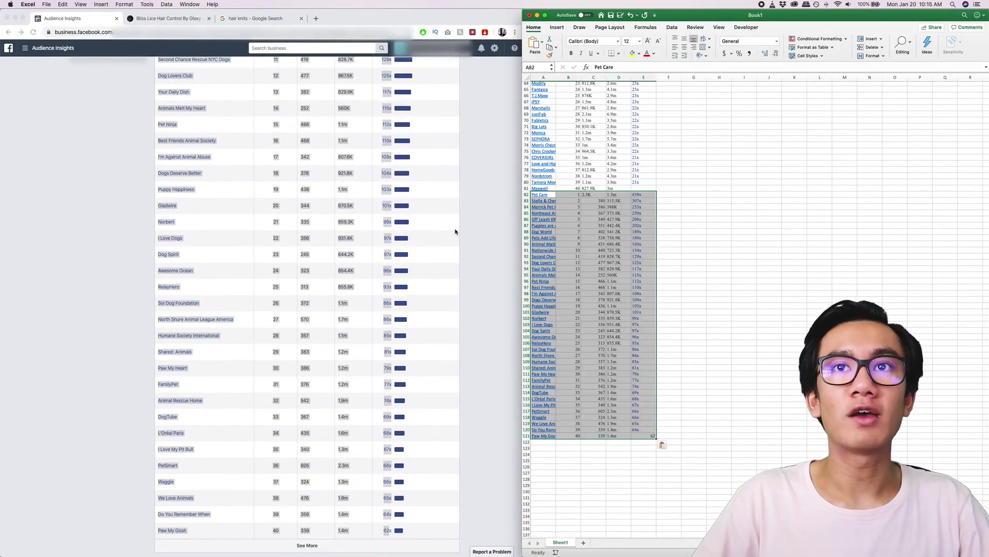
scroll(268, 230, "up", 10)
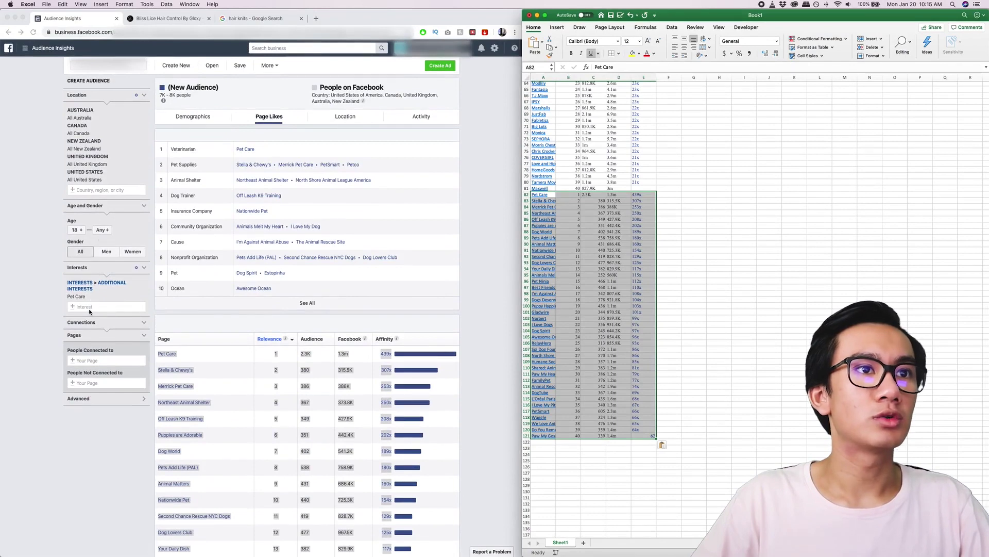
left_click(93, 324)
Back on Audience Insights, set the interest to Health care
key("ctrl+Tab")
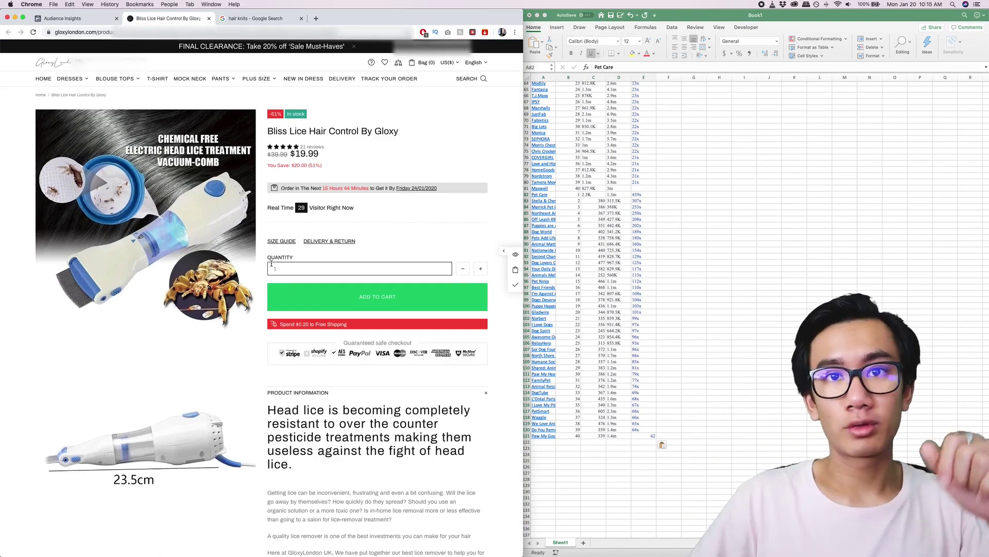
left_click(77, 19)
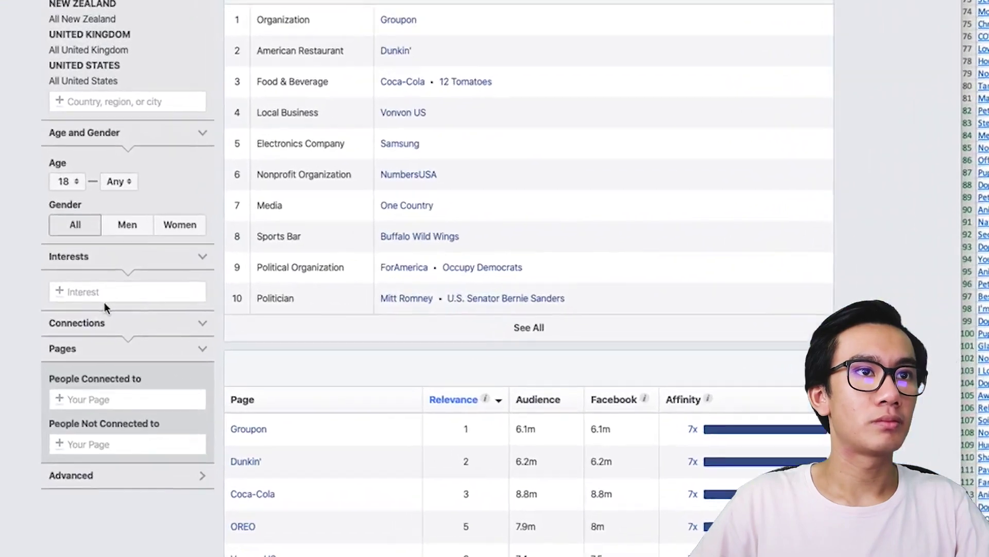
left_click(97, 288)
type("health")
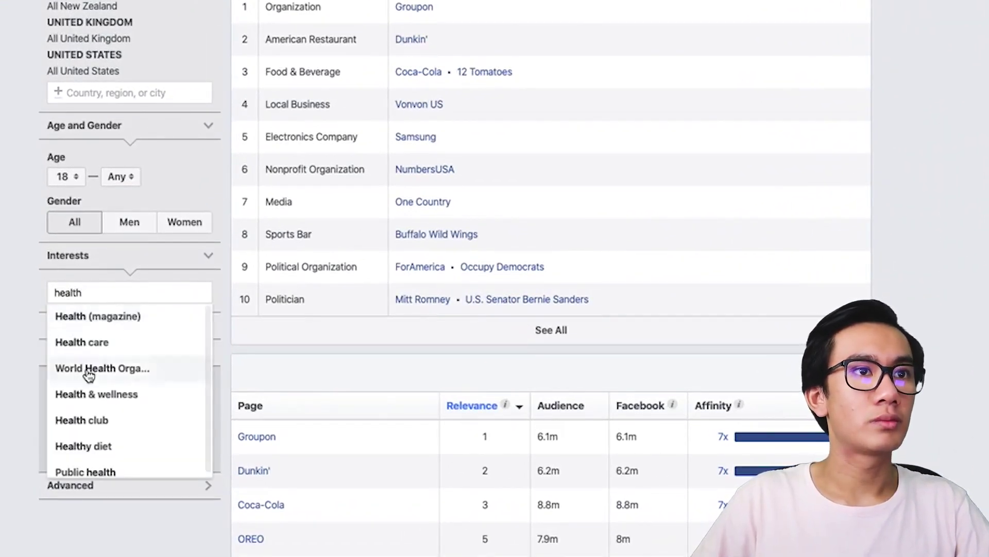
left_click(72, 343)
left_click(338, 406)
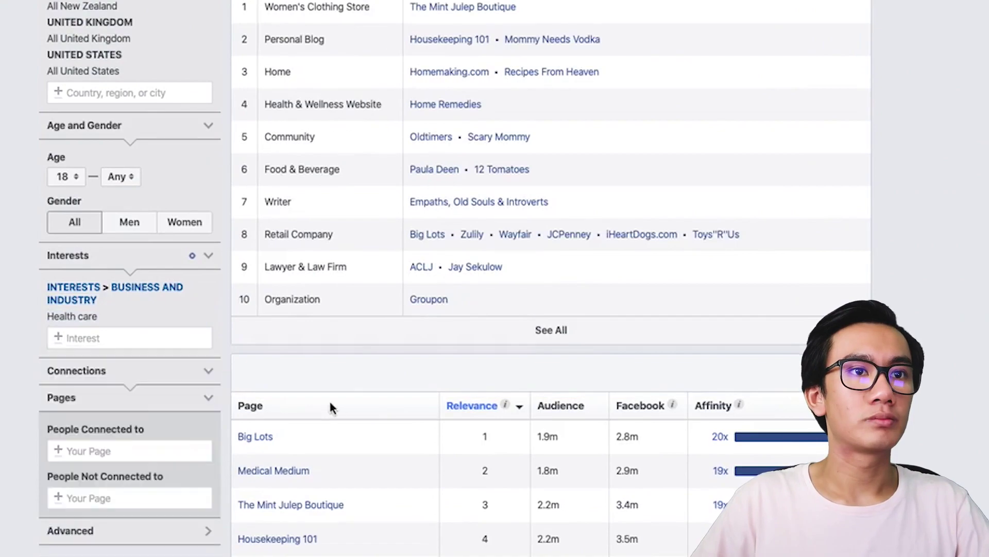
Paste the Health care top liked pages, led by Big Lots, into Excel at A122
scroll(333, 401, "down", 1)
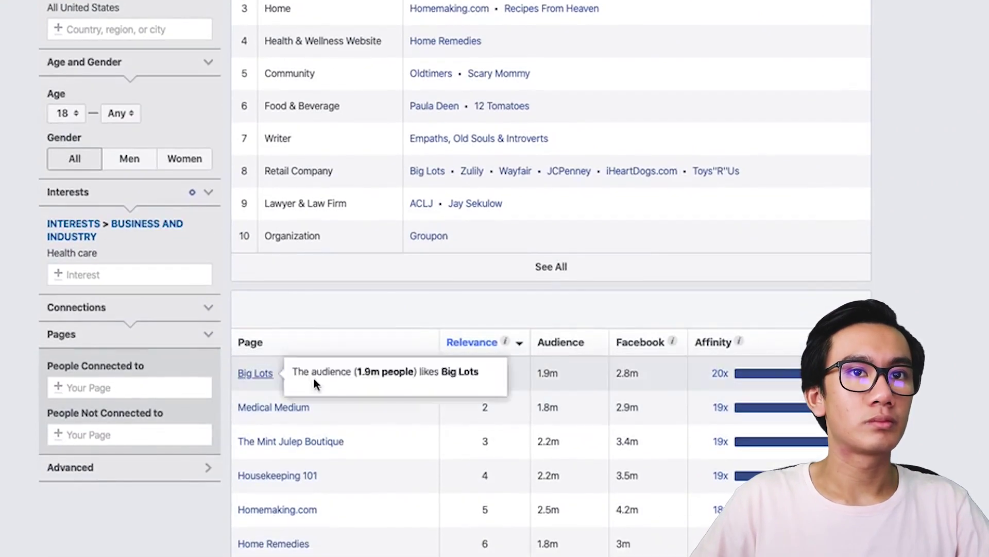
left_click_drag(330, 384, 330, 556)
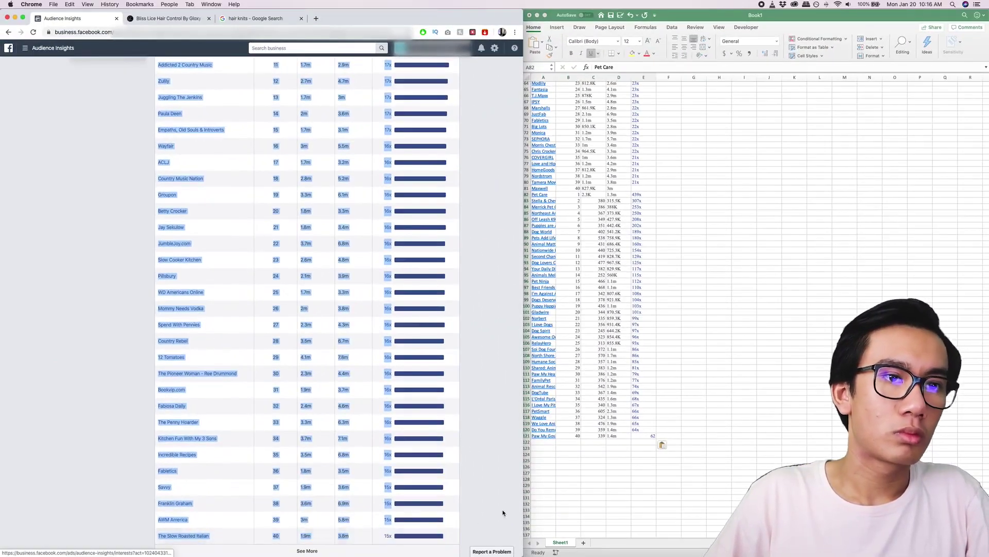
left_click(541, 441)
key("cmd+v")
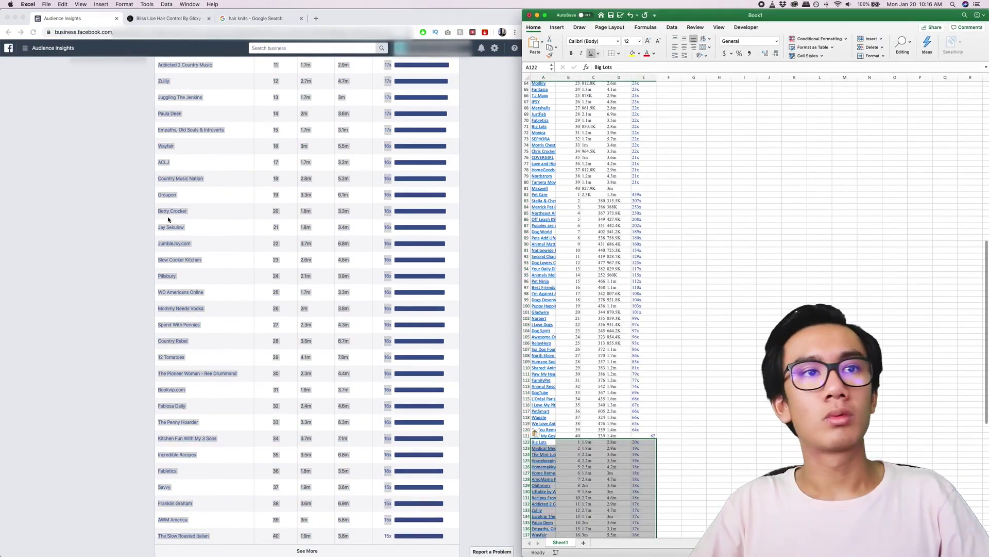
Switch the audience interest to Hair follicle
scroll(188, 258, "up", 15)
left_click(108, 285)
type("hair")
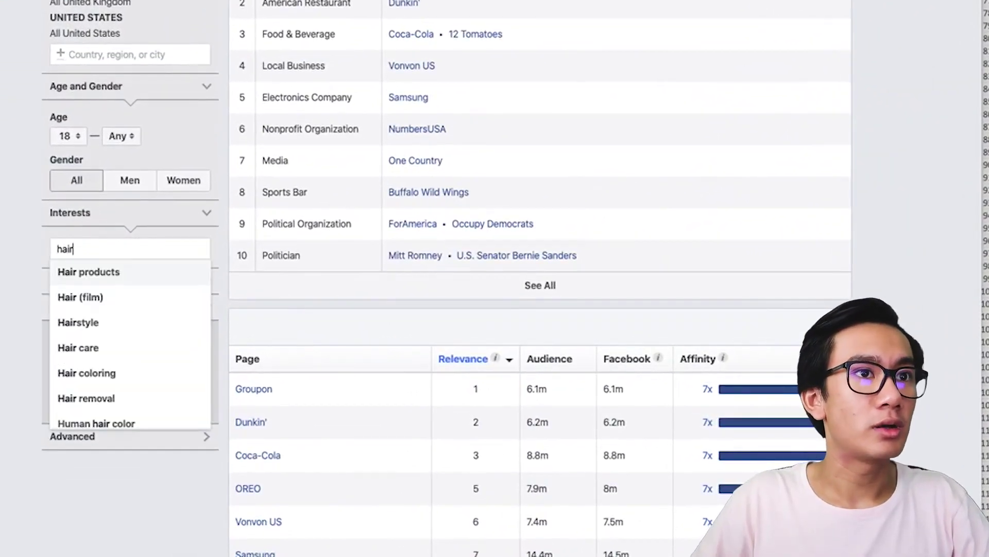
scroll(111, 379, "down", 1)
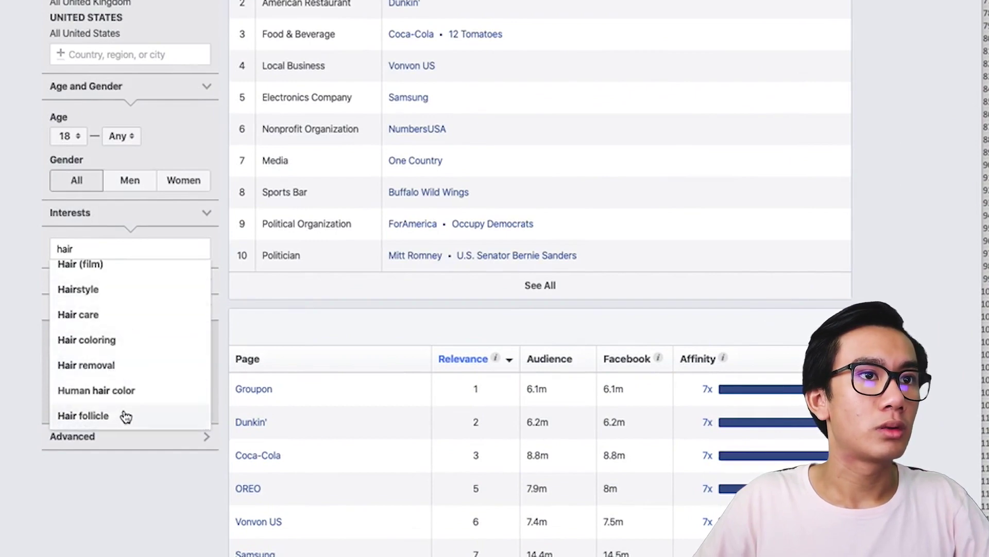
left_click(81, 414)
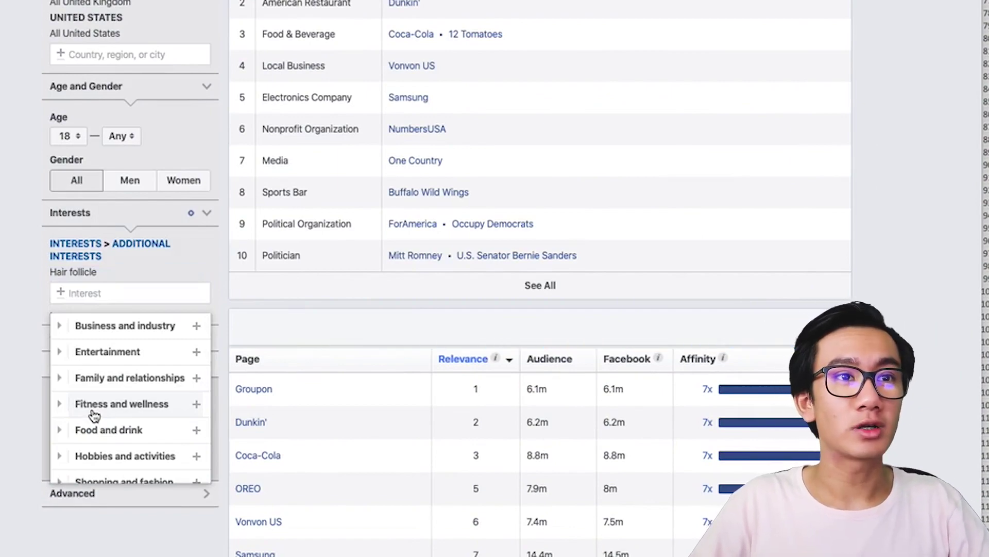
Paste the Hair follicle top liked pages, led by Wild Growth Hair Care, into Excel at A162
scroll(225, 304, "down", 2)
left_click_drag(231, 277, 443, 554)
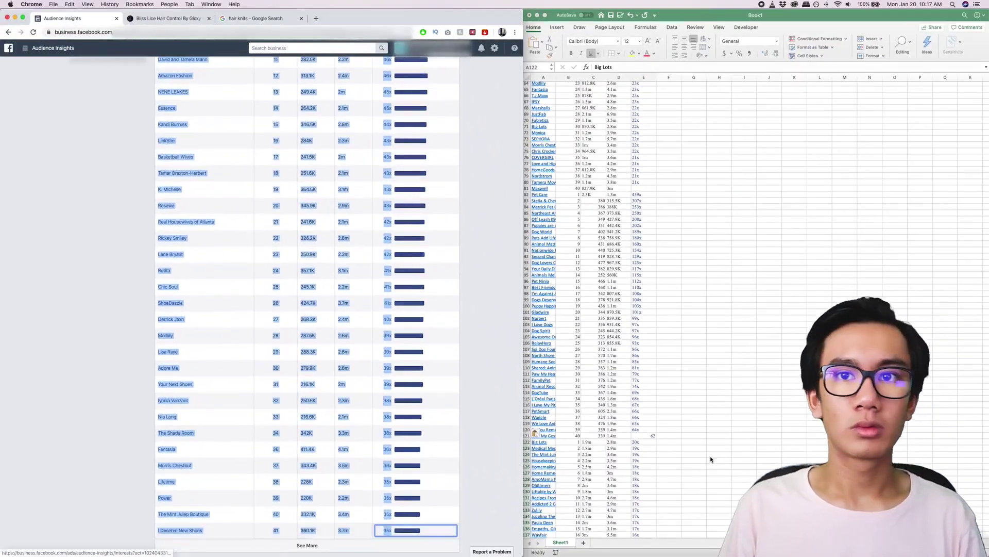
left_click(693, 455)
key("super+v")
scroll(693, 456, "down", 10)
left_click(545, 330)
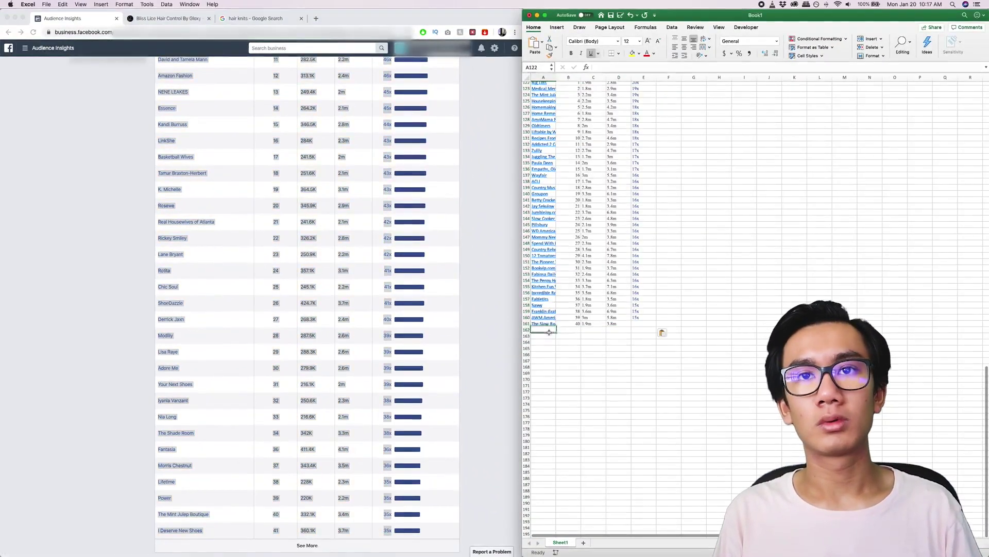
key("super+v")
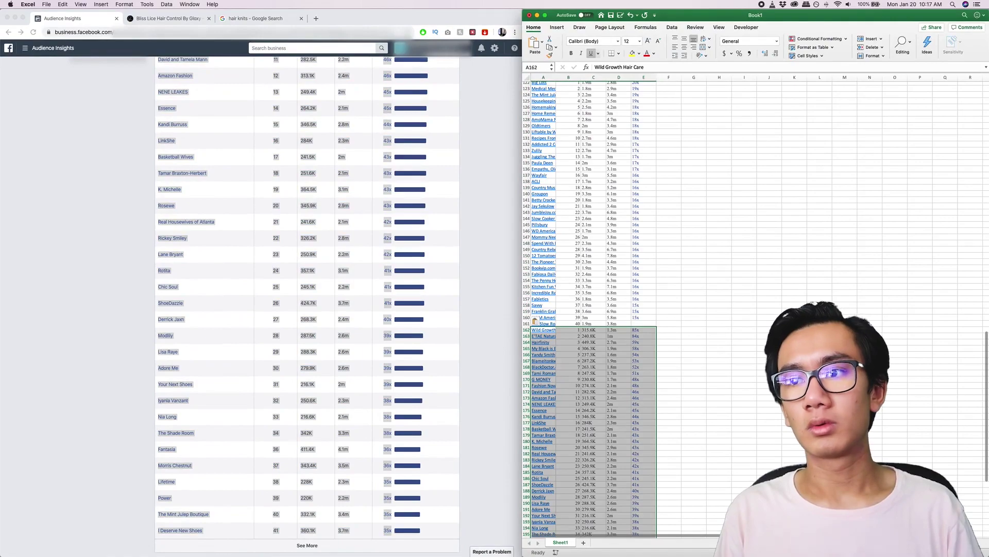
scroll(593, 309, "down", 5)
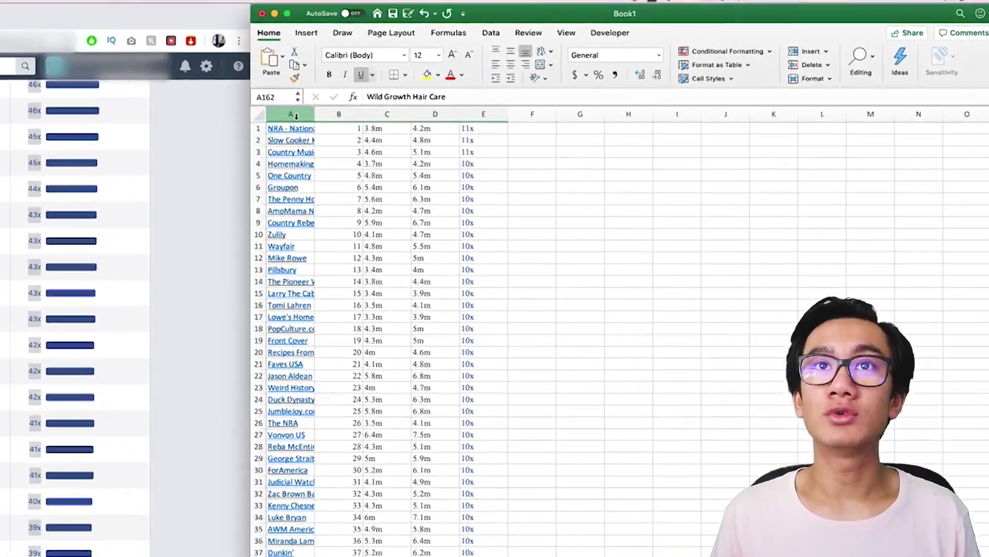
Sort the combined list A to Z by page name, expanding the sort to whole rows
left_click(544, 81)
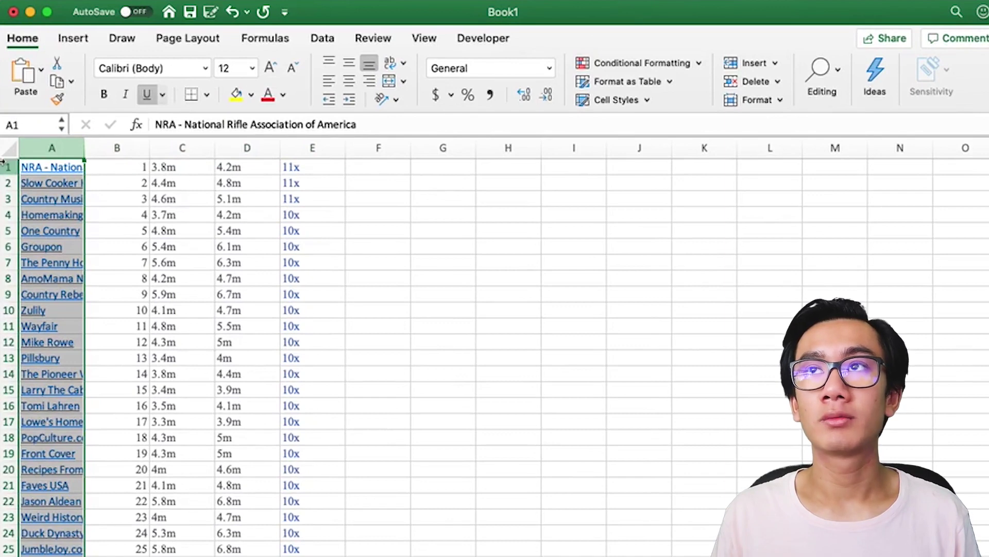
left_click_drag(3, 164, 0, 164)
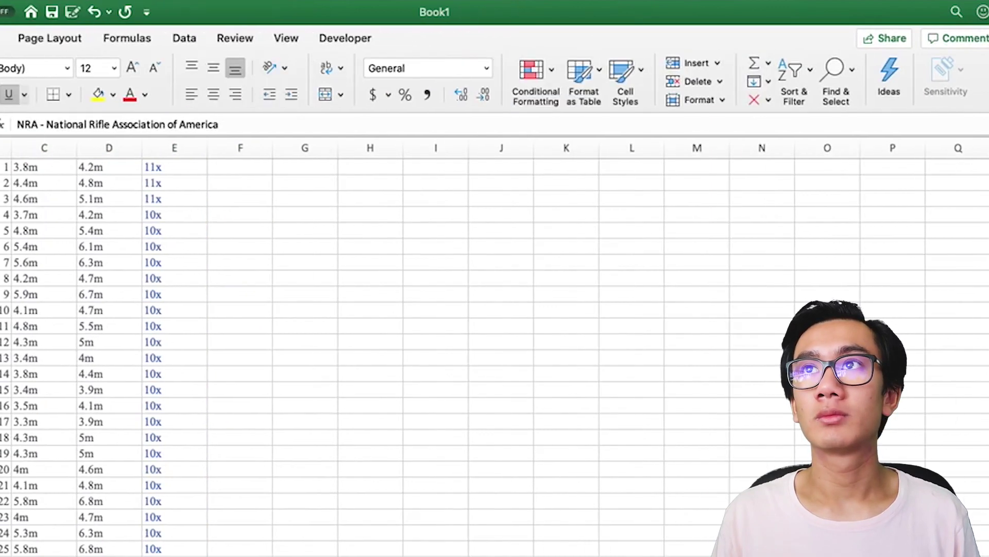
left_click(806, 69)
left_click(818, 100)
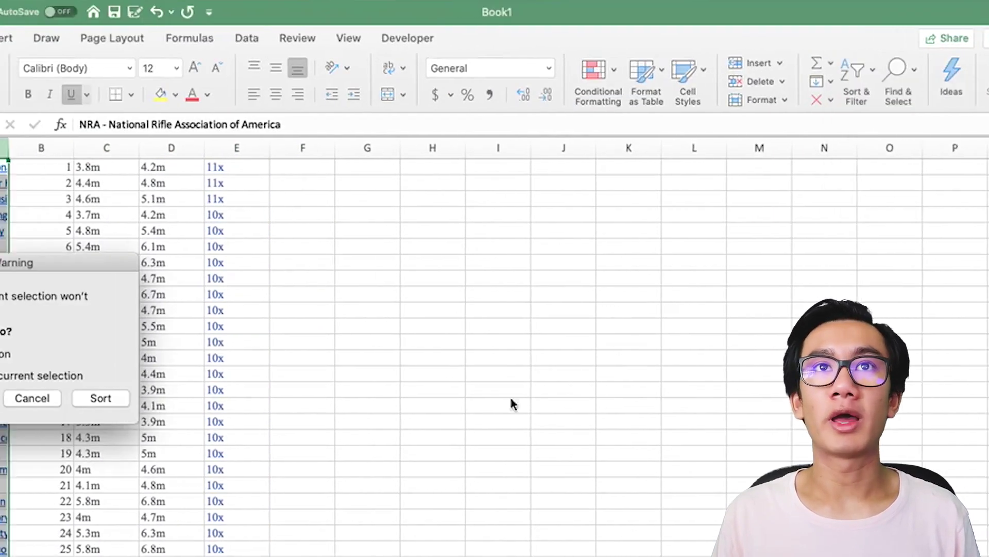
left_click(329, 398)
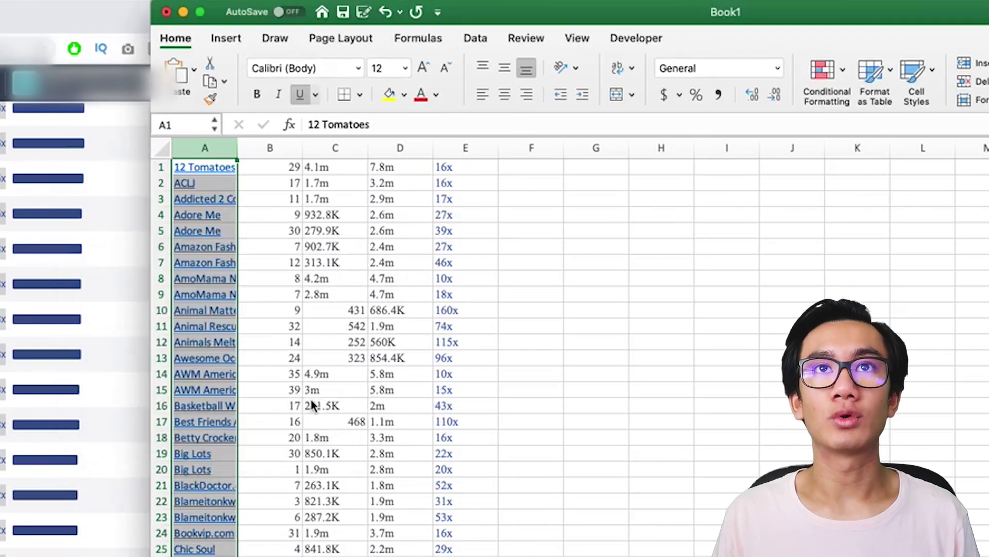
left_click(406, 248)
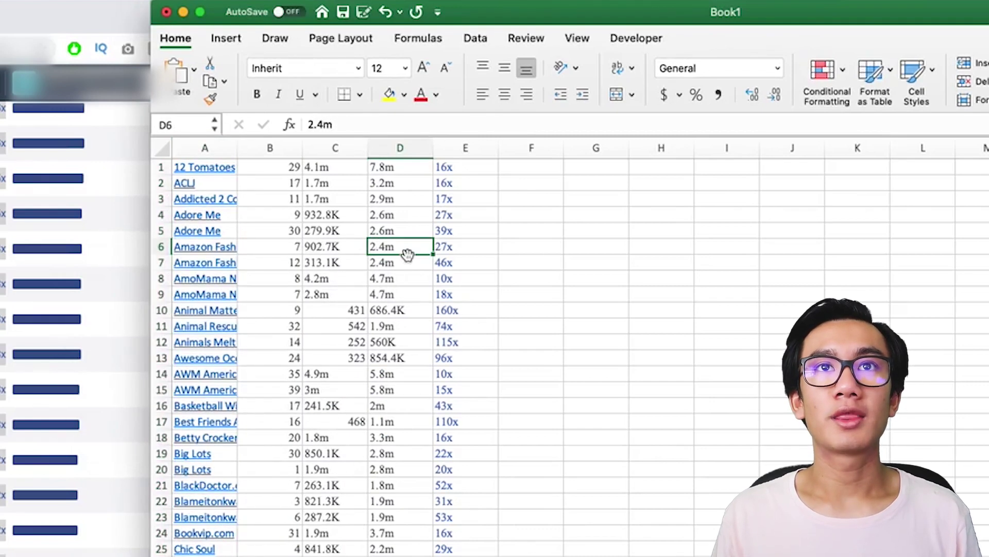
Autofit column A to its longest page name
scroll(392, 251, "right", 2)
scroll(309, 250, "left", 2)
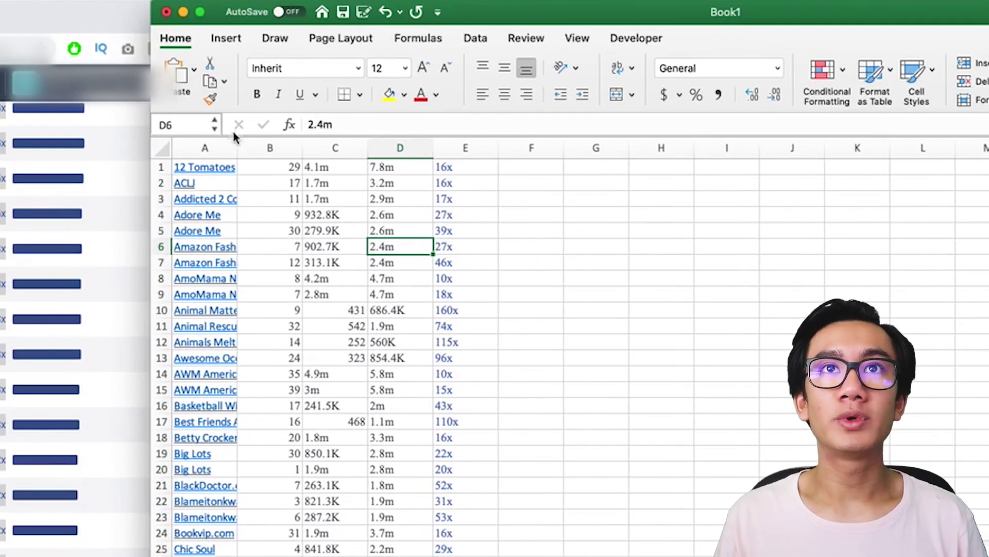
double_click(237, 138)
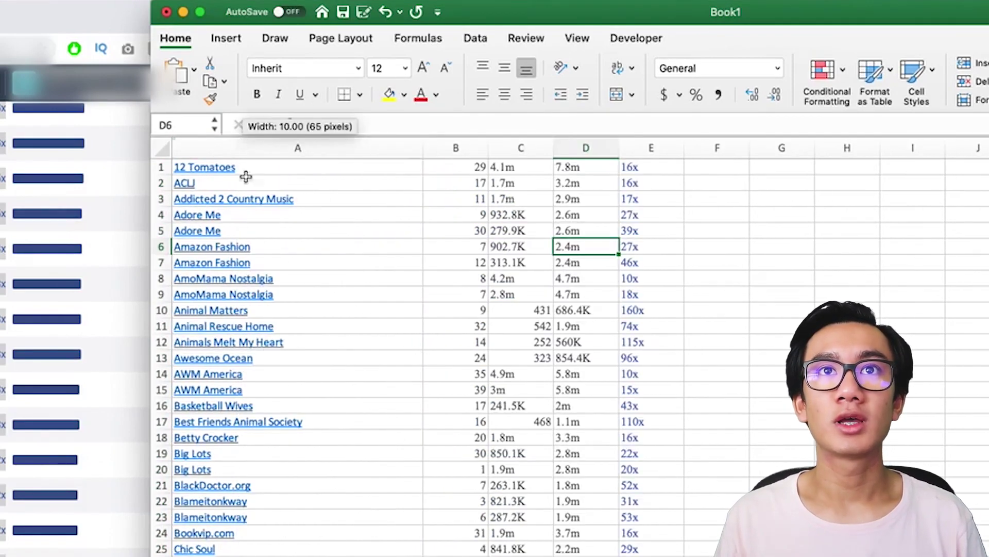
Delete the single-occurrence 12 Tomatoes, ACLJ and Addicted 2 Country Music rows
left_click(318, 248)
key("Down")
key("Down")
key("Down")
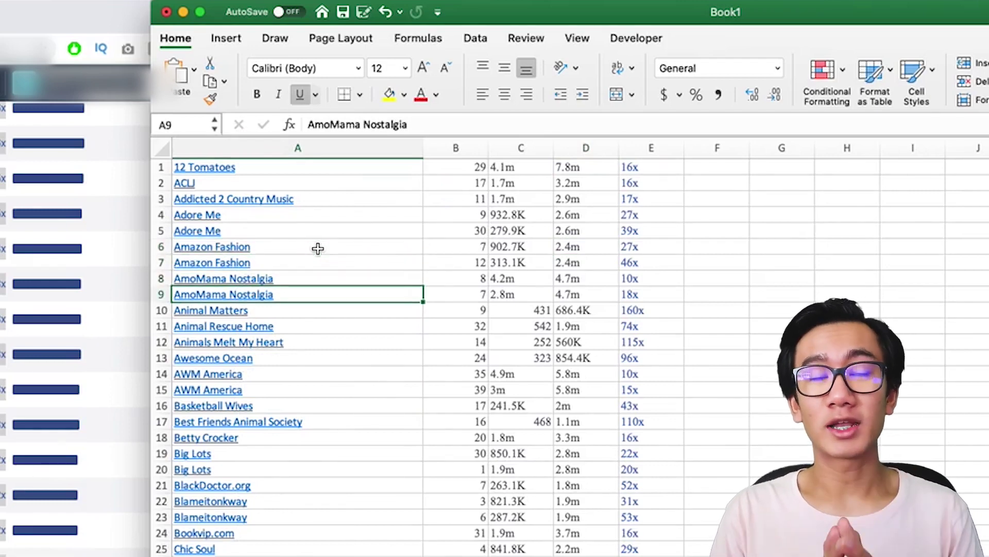
key("super+Tab")
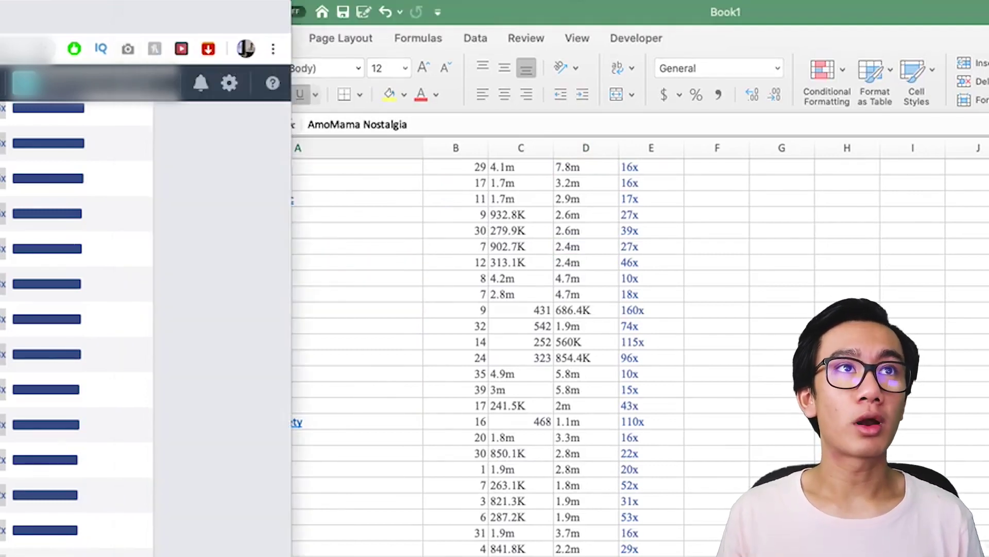
key("super+Tab")
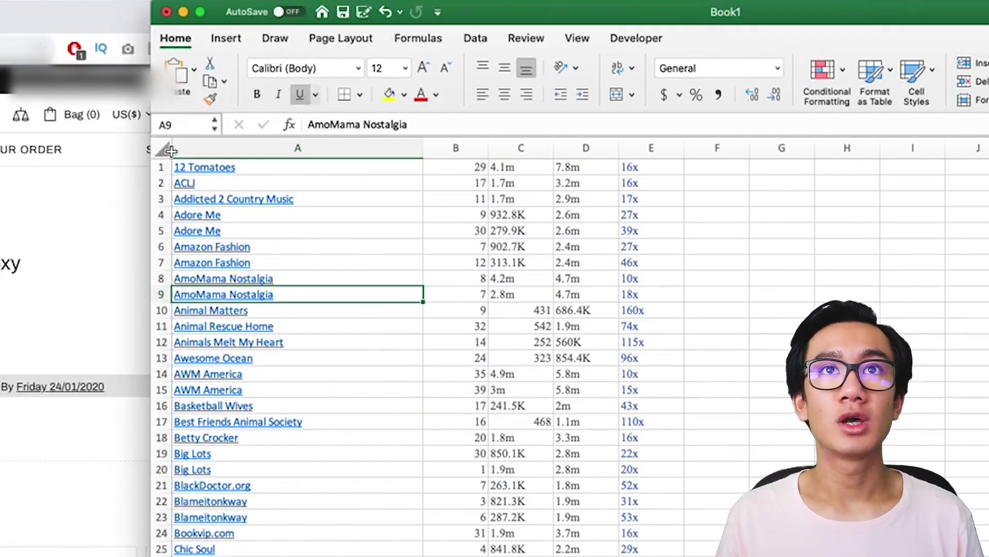
left_click(159, 165)
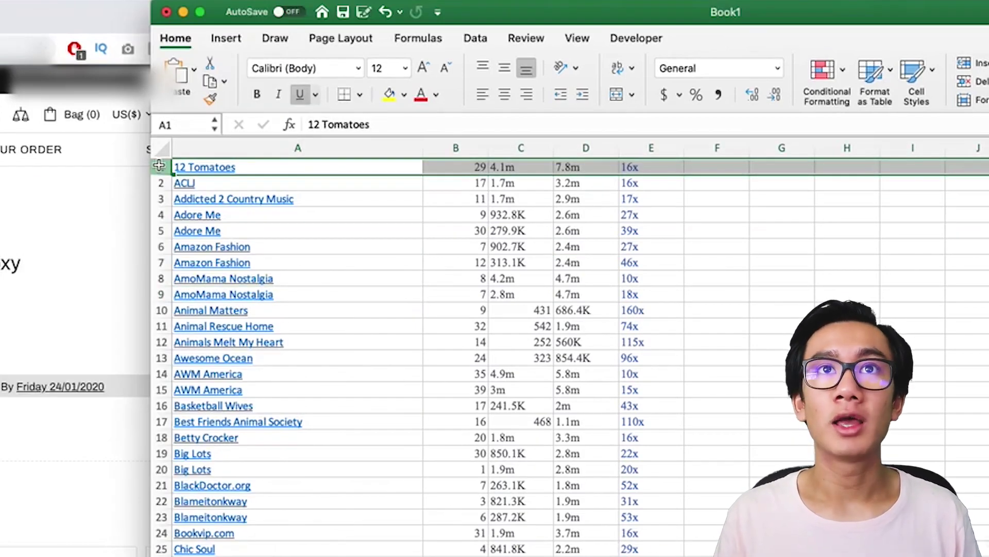
right_click(158, 165)
left_click(190, 262)
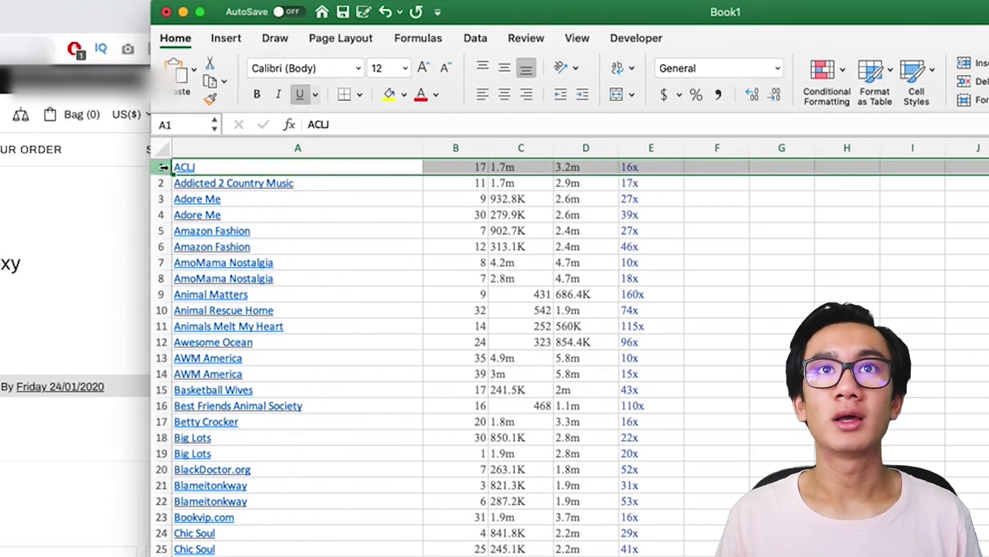
left_click(160, 183)
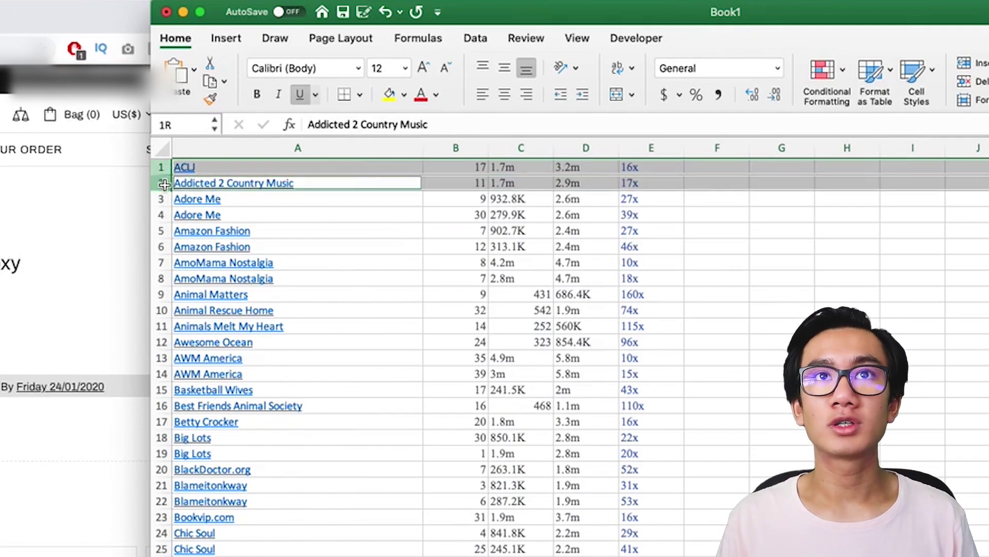
right_click(162, 183)
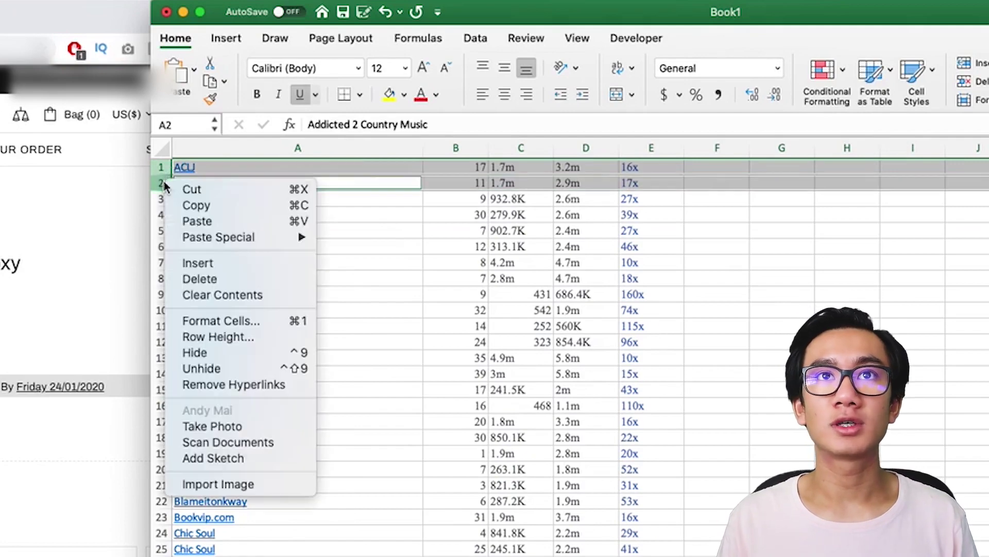
left_click(245, 281)
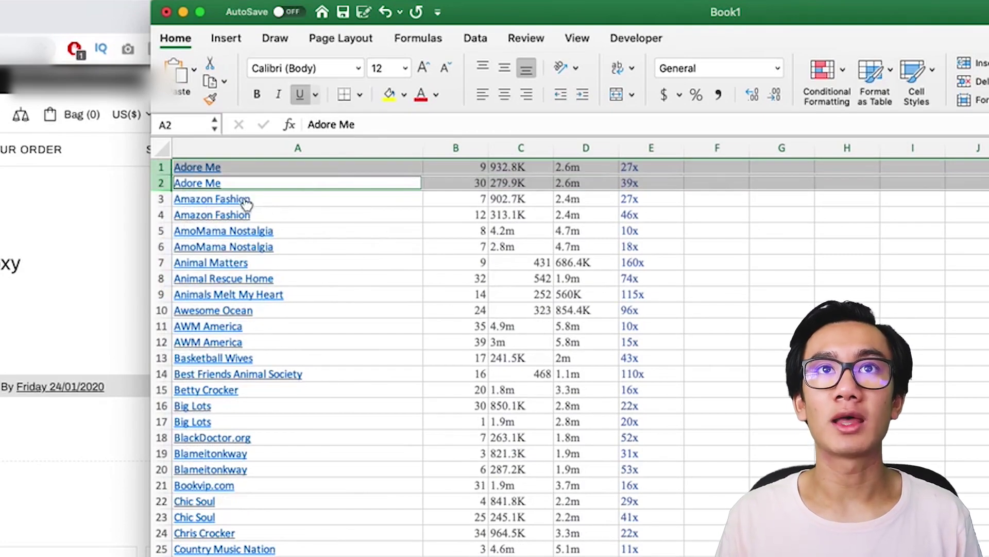
left_click(233, 183)
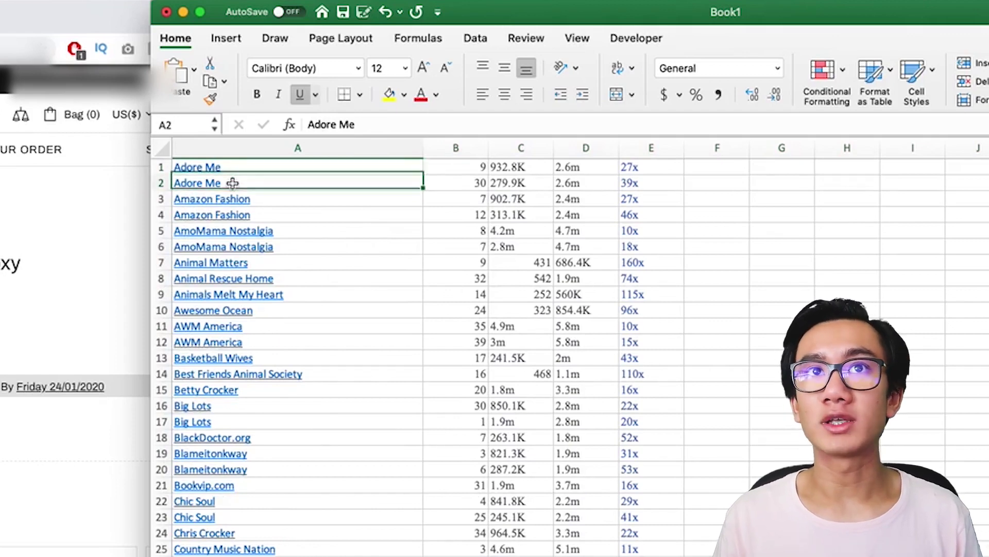
Delete the single-occurrence Animal Matters, Animal Rescue Home and Animals Melt My Heart rows
key("Down")
key("Down")
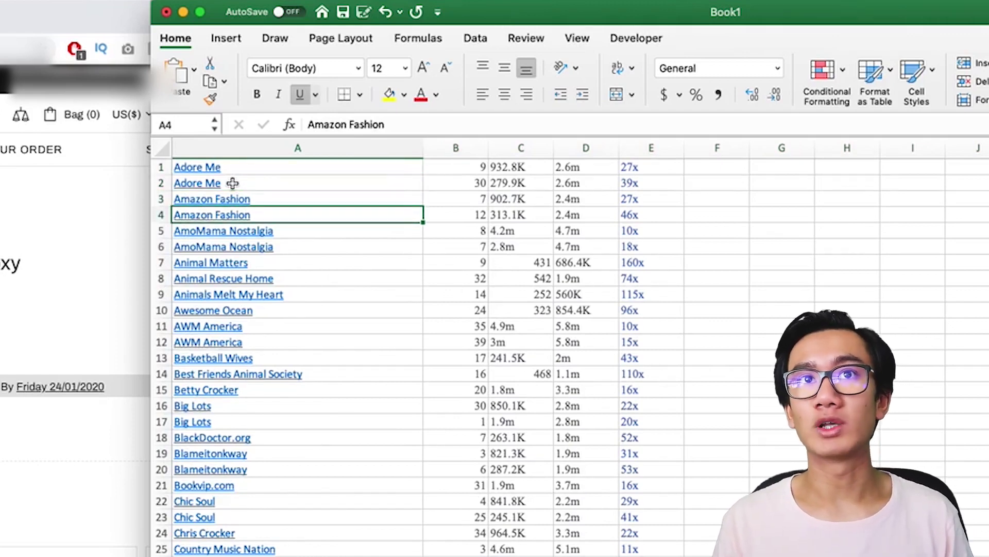
key("Down")
key("Down")
key("Down")
key("Down")
key("Down")
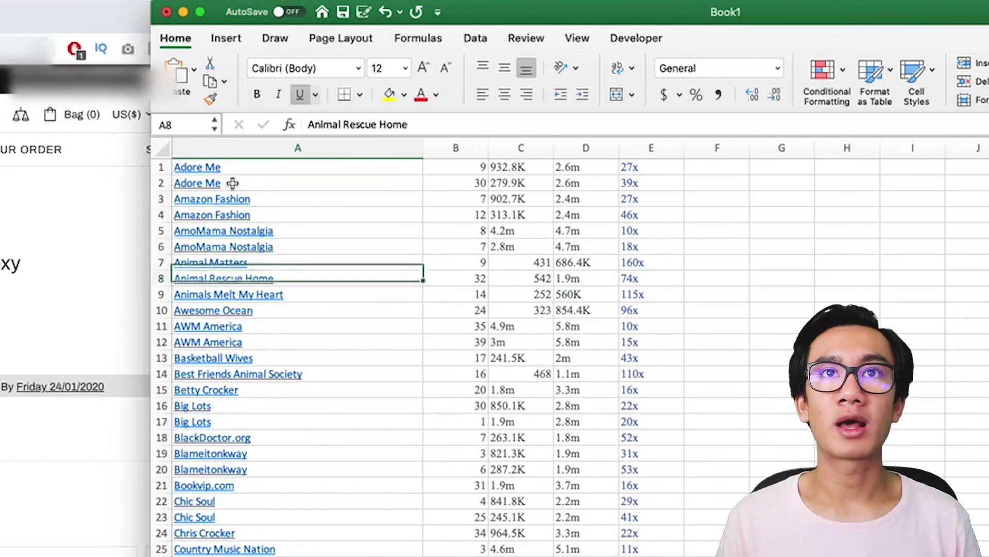
key("Down")
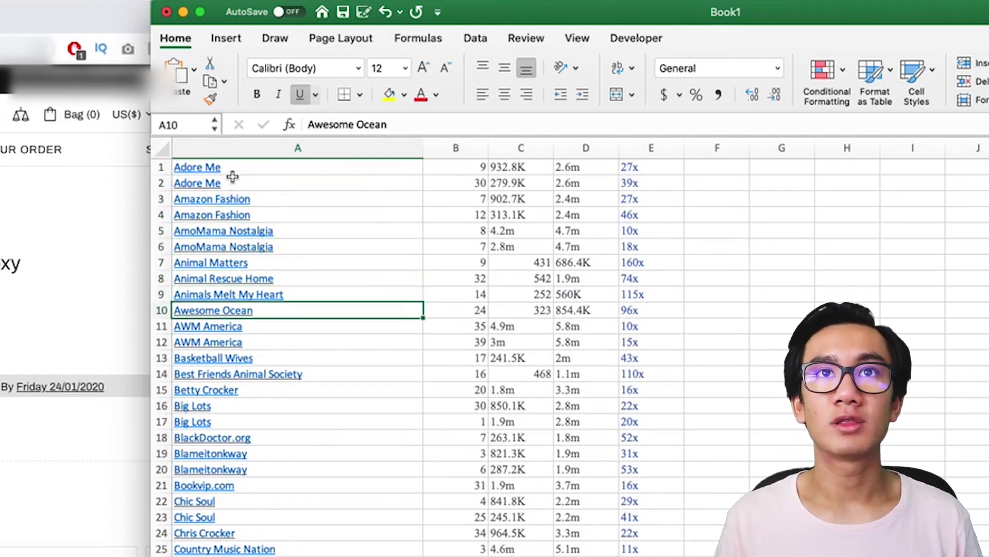
left_click_drag(165, 258, 165, 259)
left_click(165, 265)
left_click_drag(160, 311, 162, 296)
right_click(163, 297)
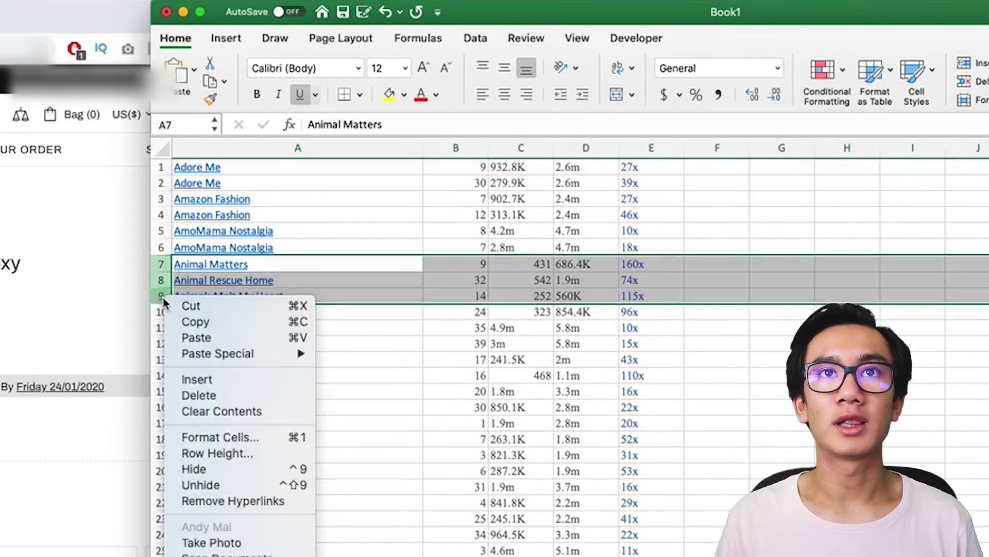
left_click(229, 397)
scroll(324, 308, "down", 8)
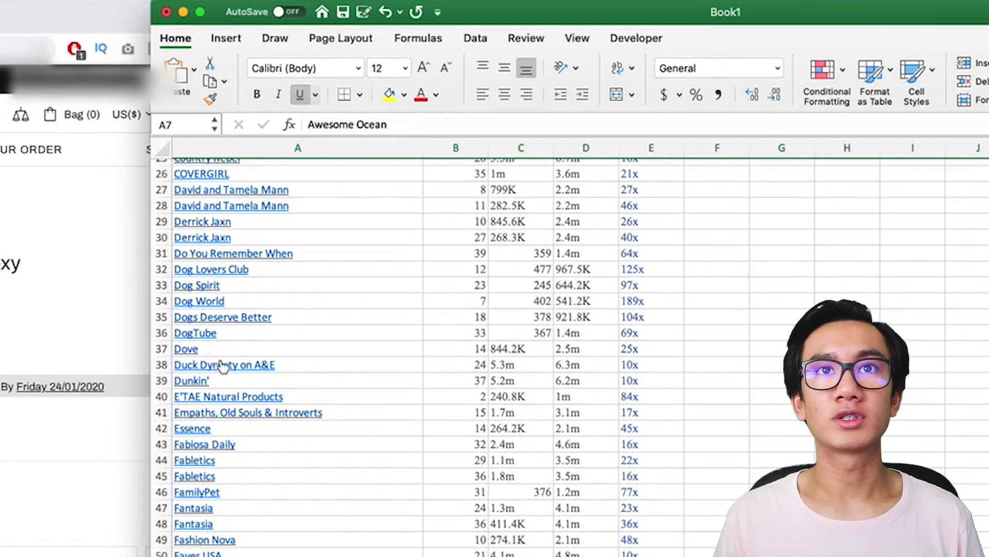
scroll(212, 319, "up", 2)
left_click(198, 496)
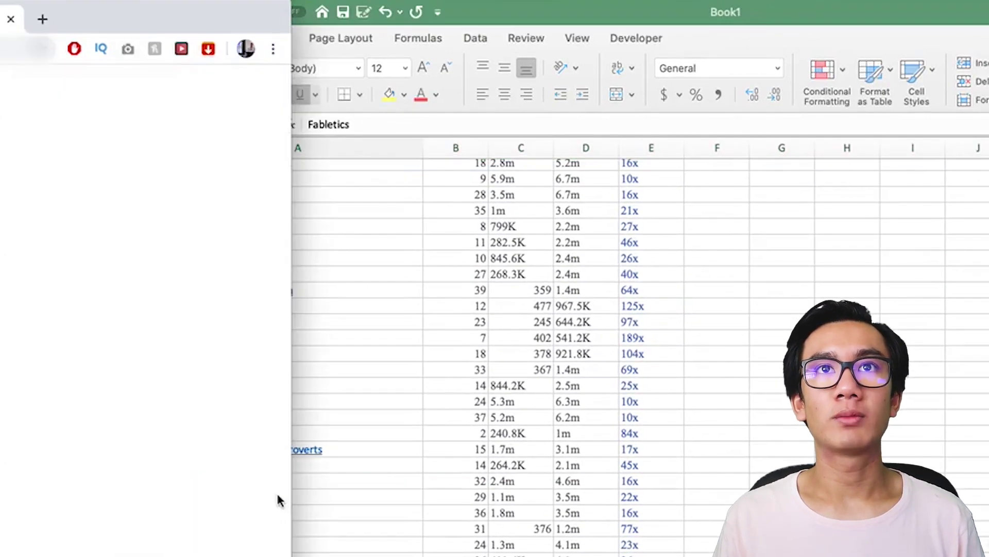
key("super+Tab")
scroll(242, 351, "up", 6)
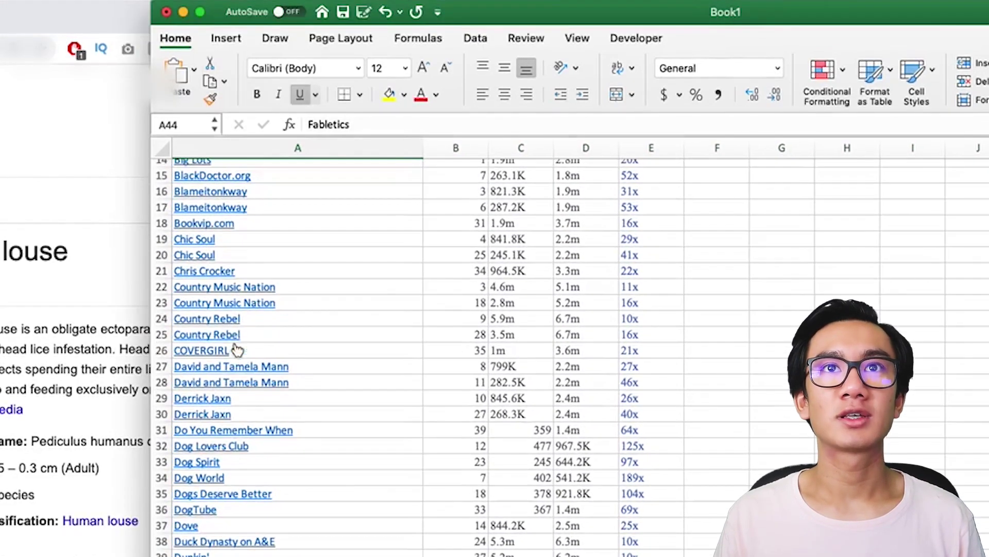
scroll(248, 329, "down", 13)
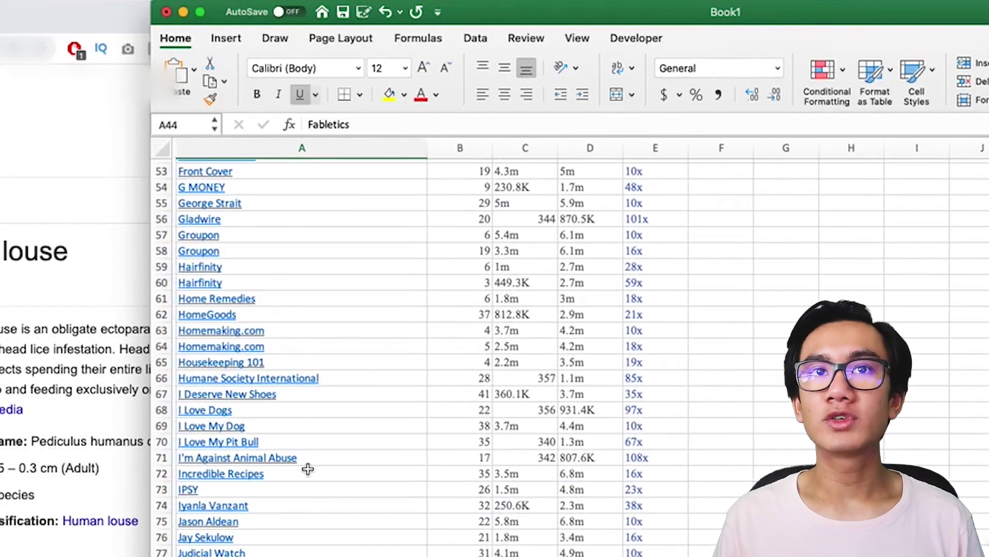
scroll(248, 351, "down", 11)
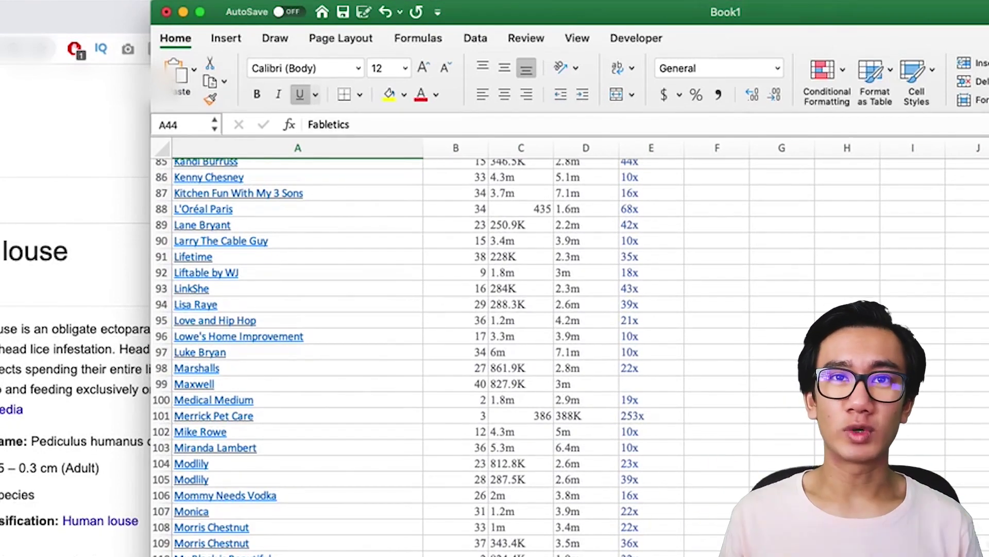
scroll(378, 516, "down", 20)
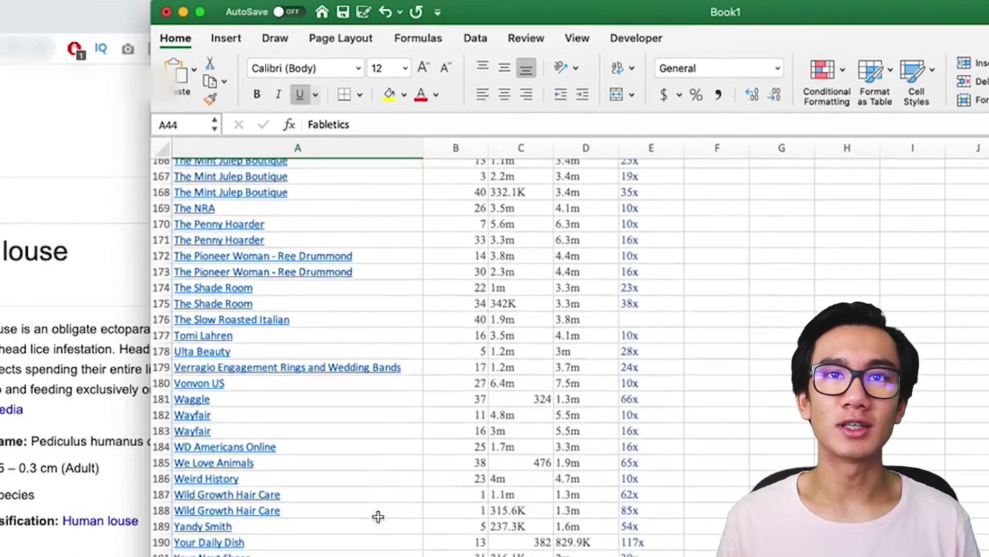
scroll(379, 516, "up", 20)
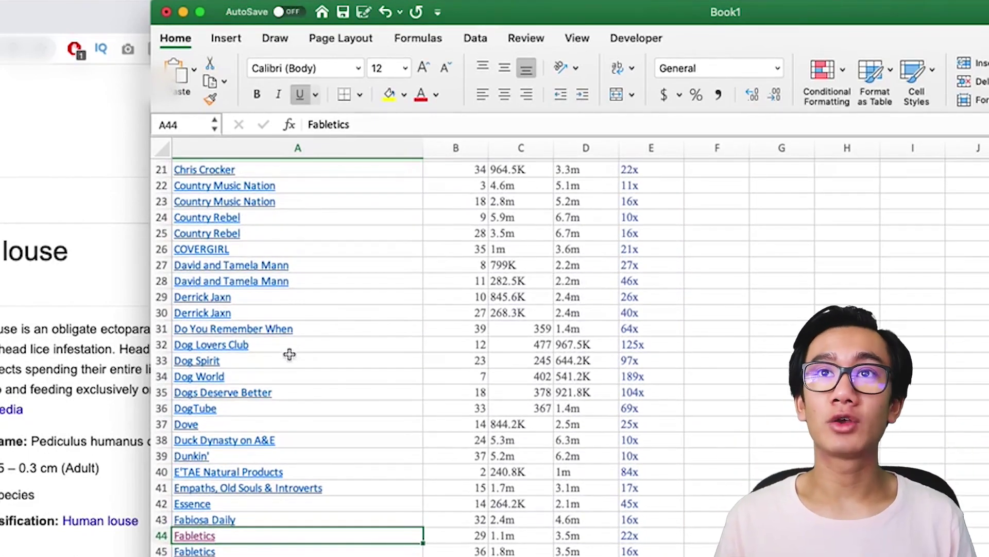
scroll(290, 354, "up", 7)
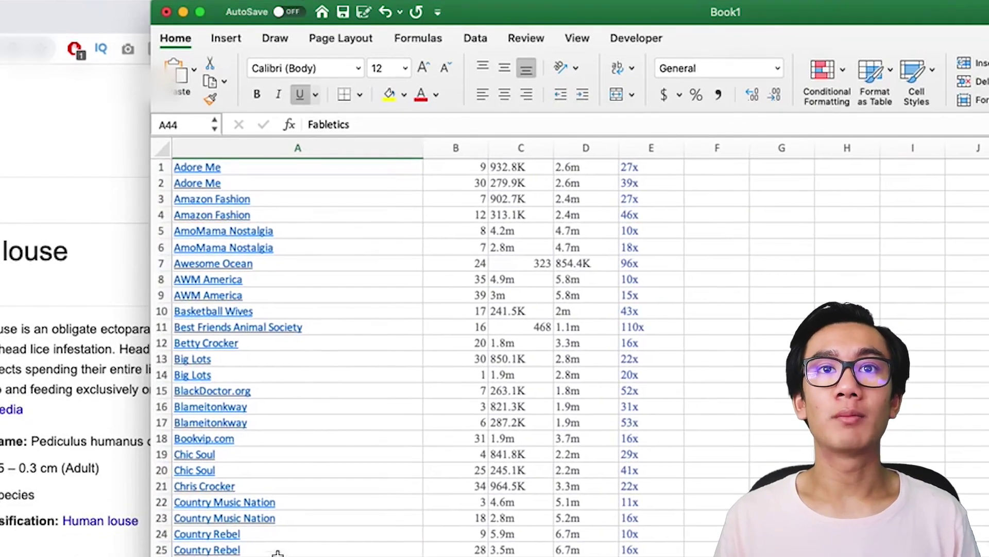
scroll(291, 538, "down", 3)
scroll(276, 550, "down", 14)
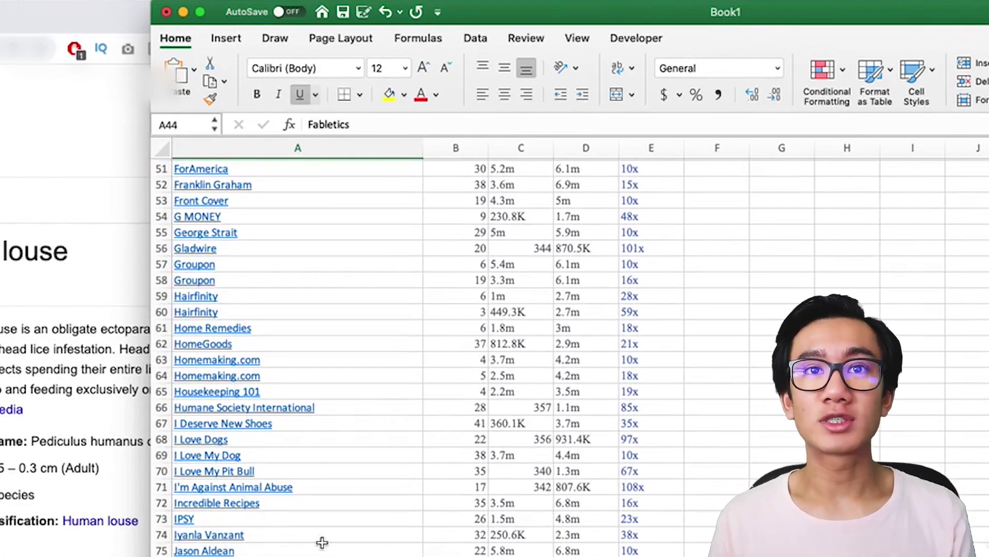
scroll(322, 542, "down", 7)
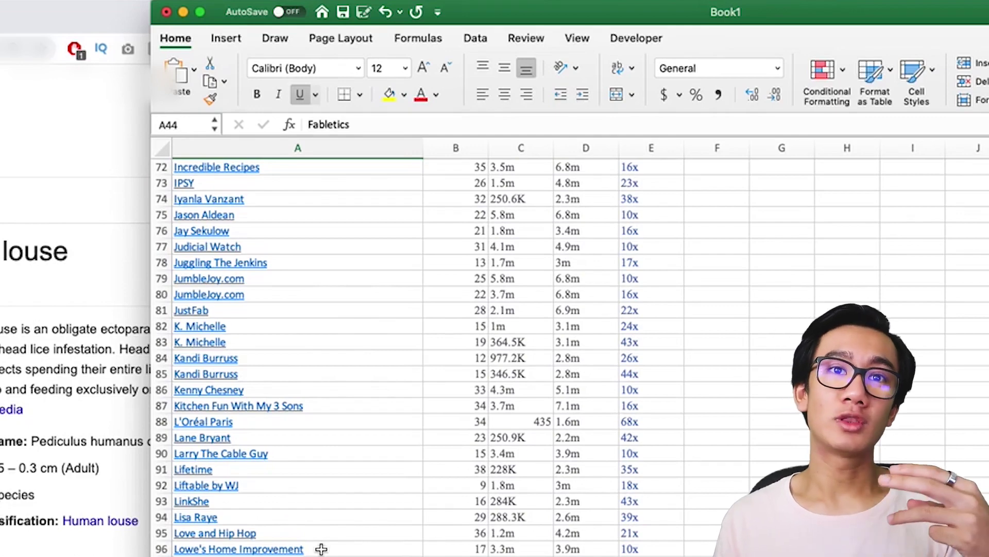
scroll(321, 547, "down", 7)
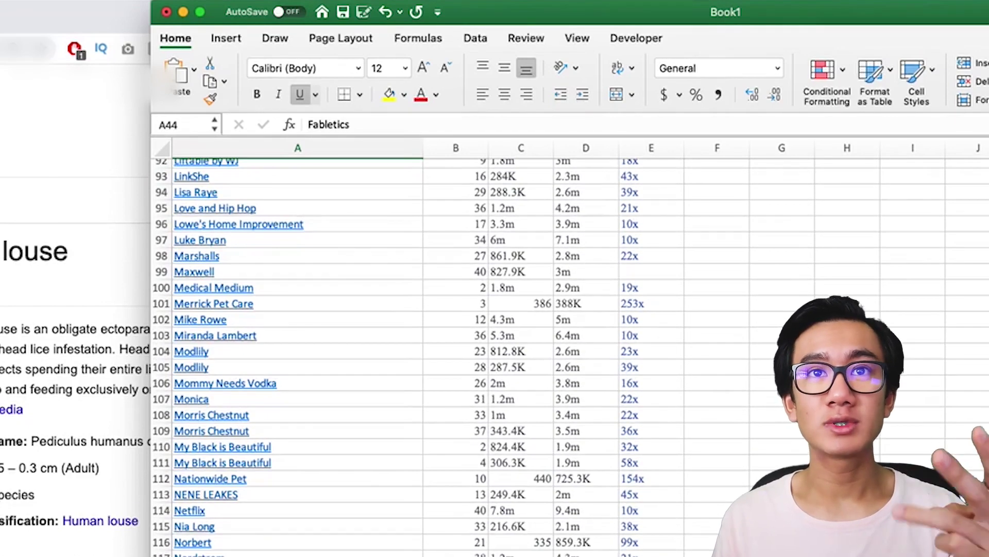
scroll(313, 442, "down", 10)
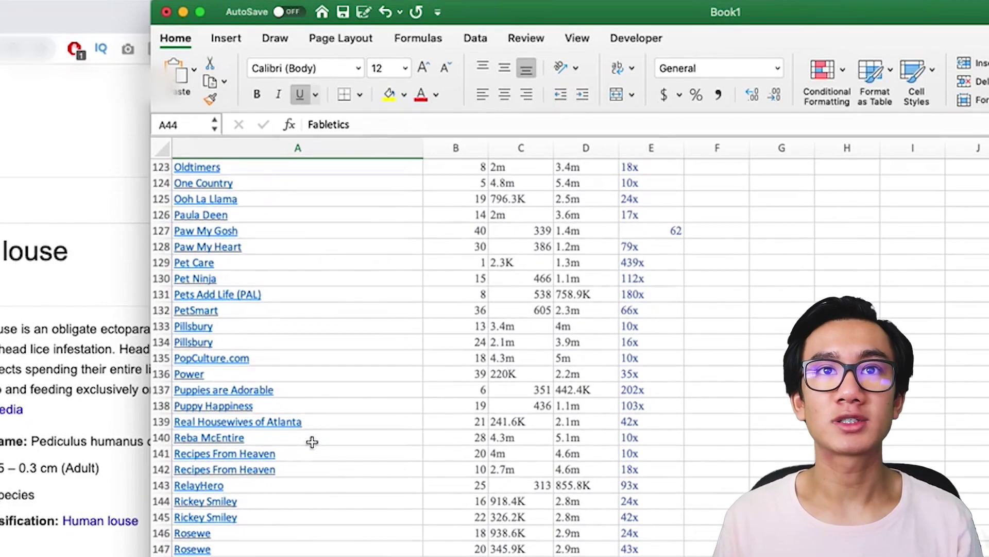
scroll(294, 500, "down", 7)
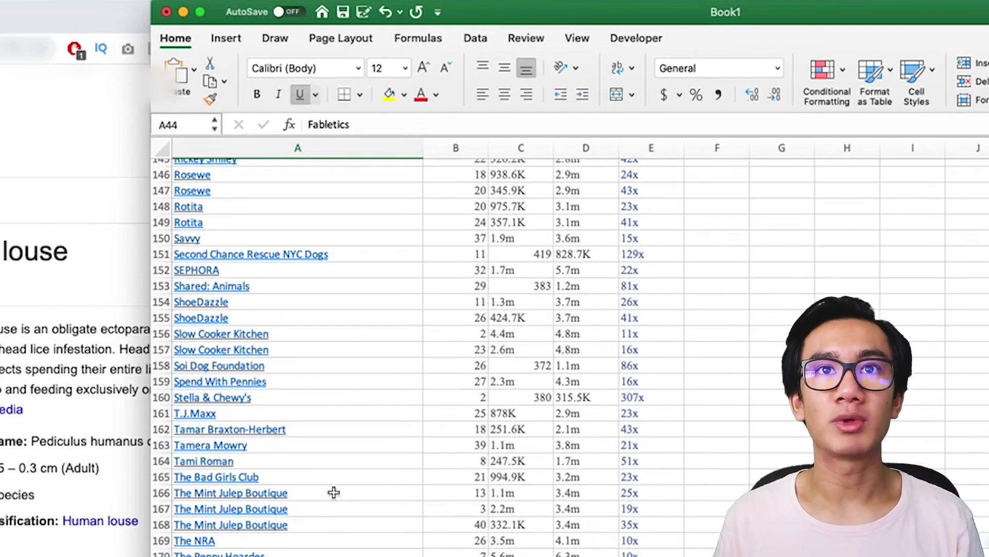